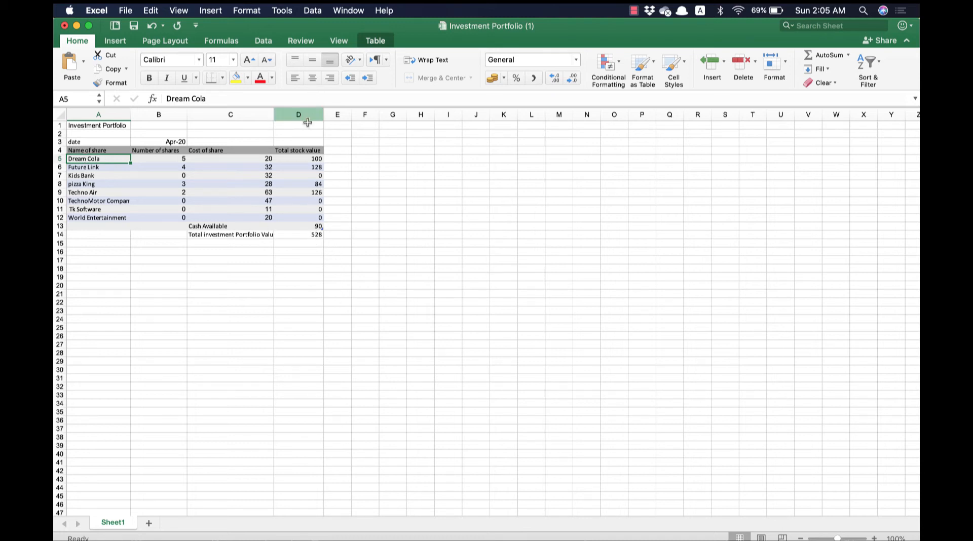
Apply All Borders to the table range A5:D13 on the Investment Portfolio sheet
{"action": "left_click", "coordinate": [308, 226], "text": "shift"}
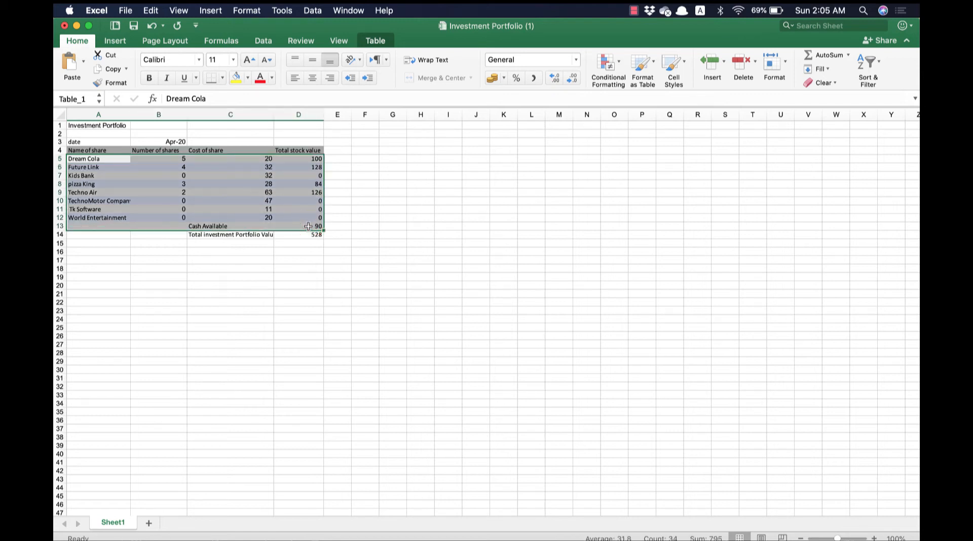
{"action": "left_click", "coordinate": [326, 252]}
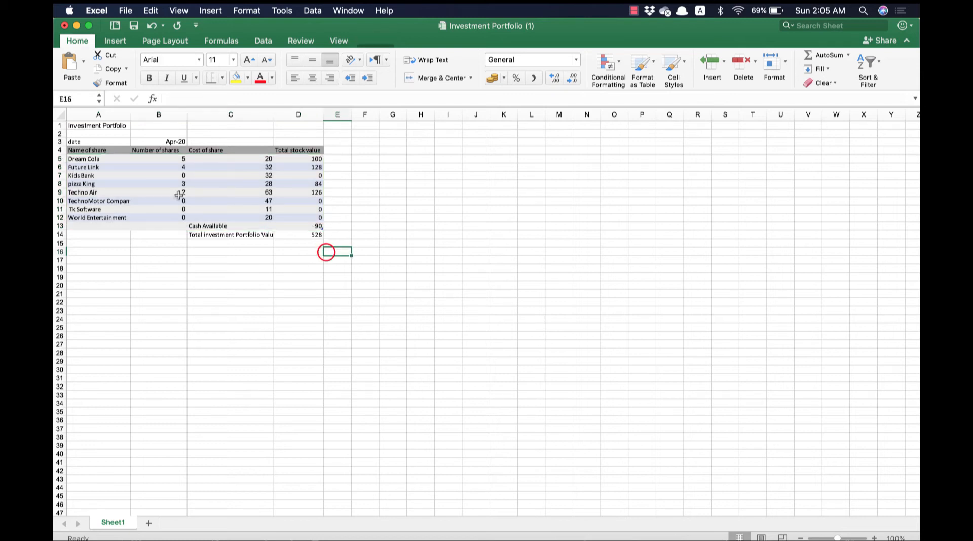
{"action": "left_click", "coordinate": [100, 159]}
{"action": "left_click_drag", "start_coordinate": [99, 159], "coordinate": [299, 224]}
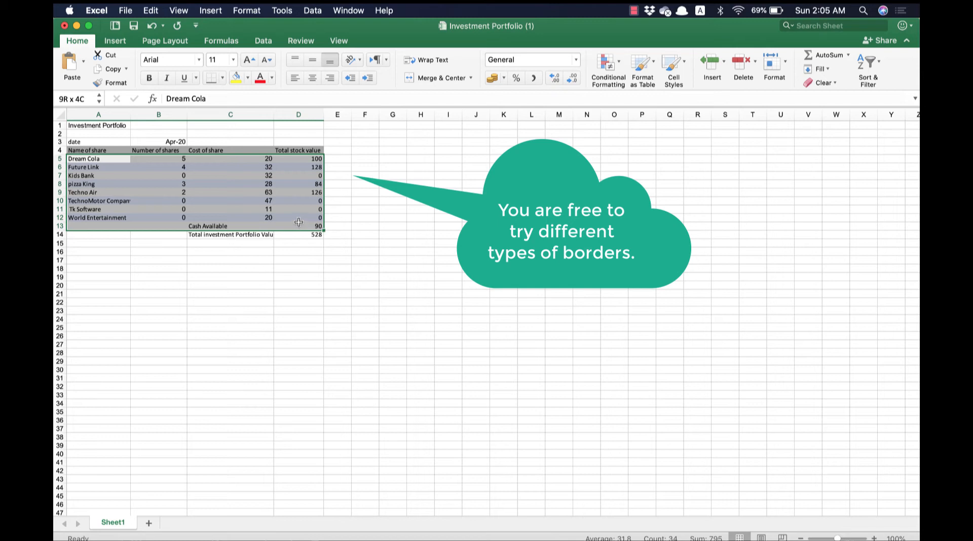
{"action": "left_click_drag", "start_coordinate": [299, 223], "coordinate": [299, 223]}
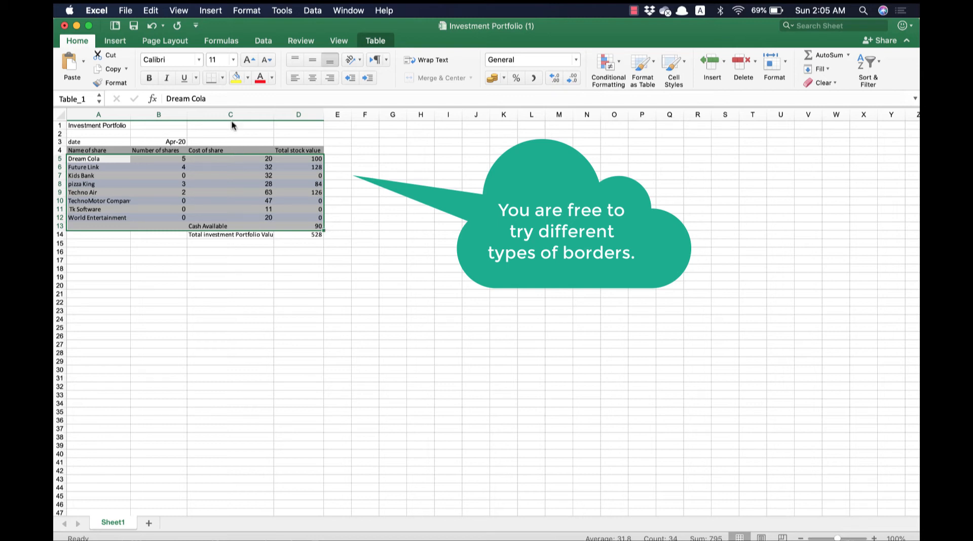
{"action": "left_click", "coordinate": [222, 78]}
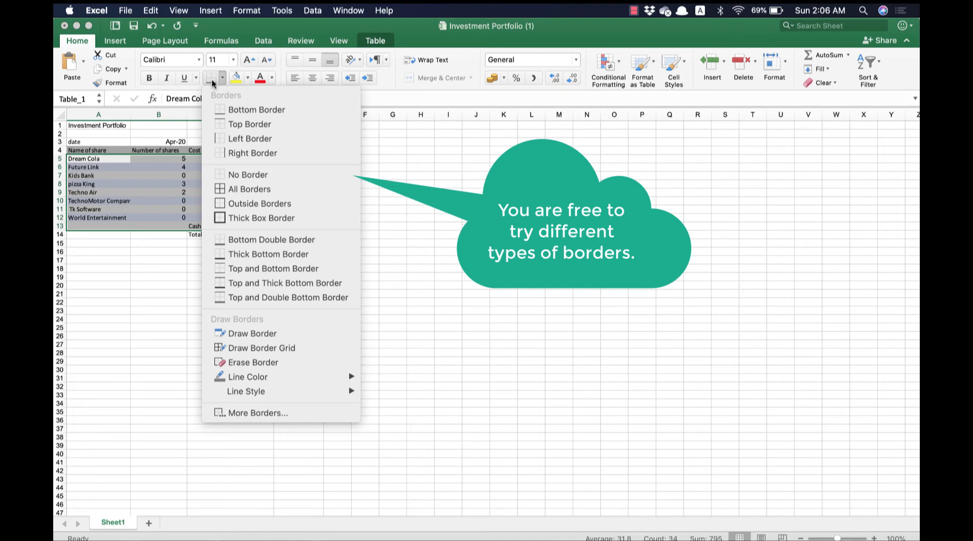
{"action": "left_click", "coordinate": [211, 79]}
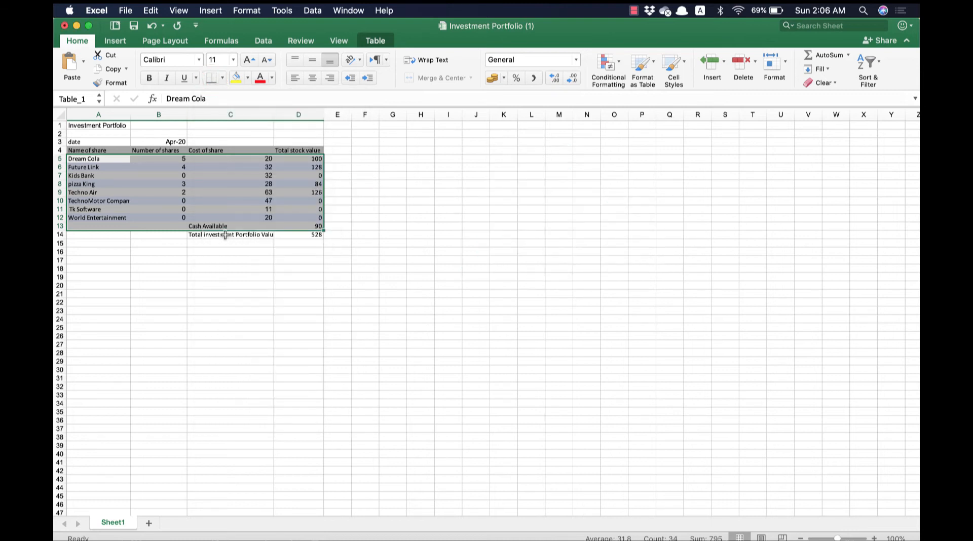
{"action": "left_click", "coordinate": [223, 78]}
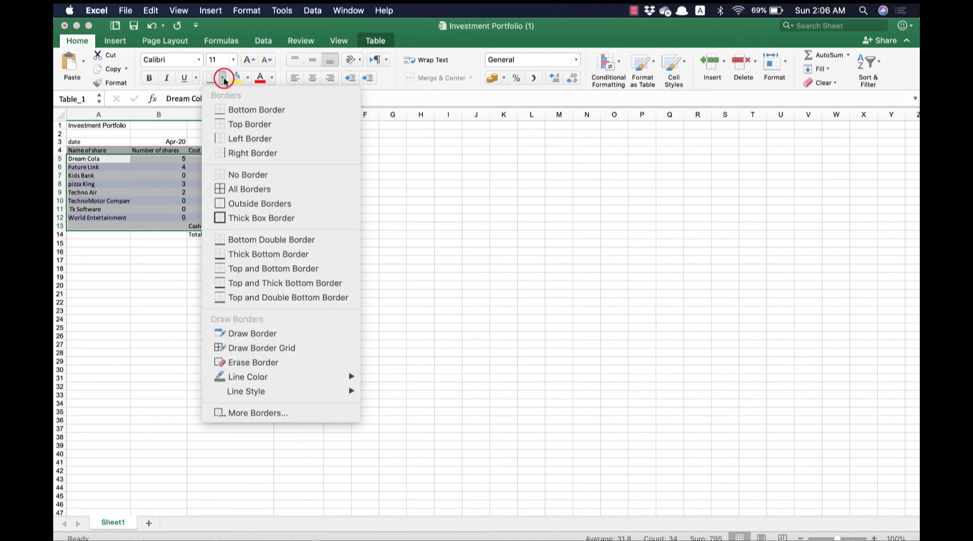
{"action": "left_click", "coordinate": [259, 190]}
{"action": "left_click", "coordinate": [356, 215]}
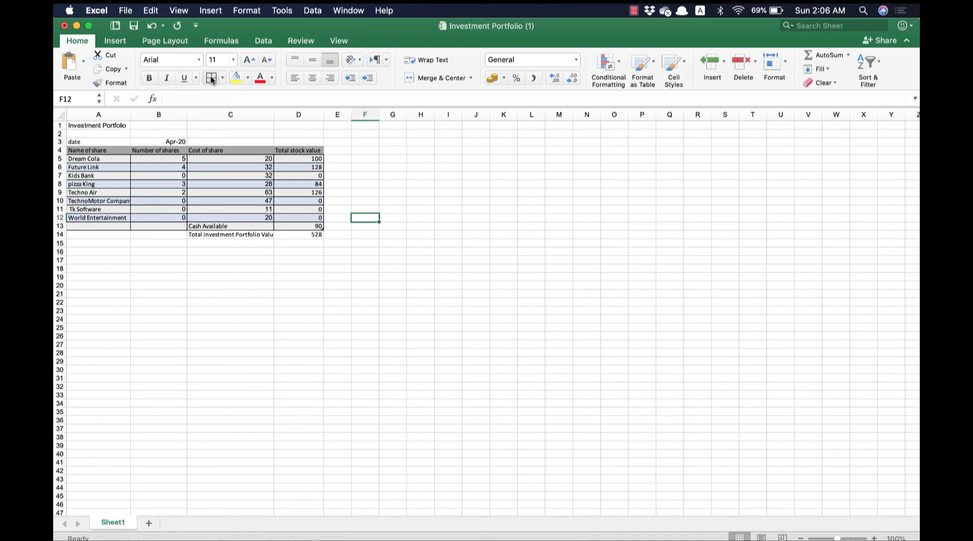
{"action": "left_click", "coordinate": [181, 262]}
Switch to the assignment document in Google Docs and highlight the "Add borders (Bottom border)." item in yellow
{"action": "key", "text": "ctrl+Right"}
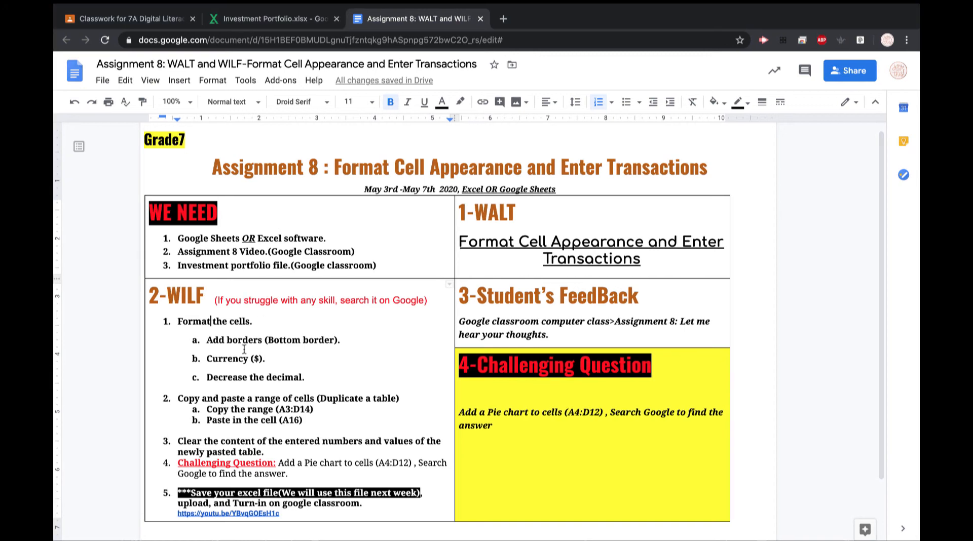
{"action": "triple_click", "coordinate": [218, 339]}
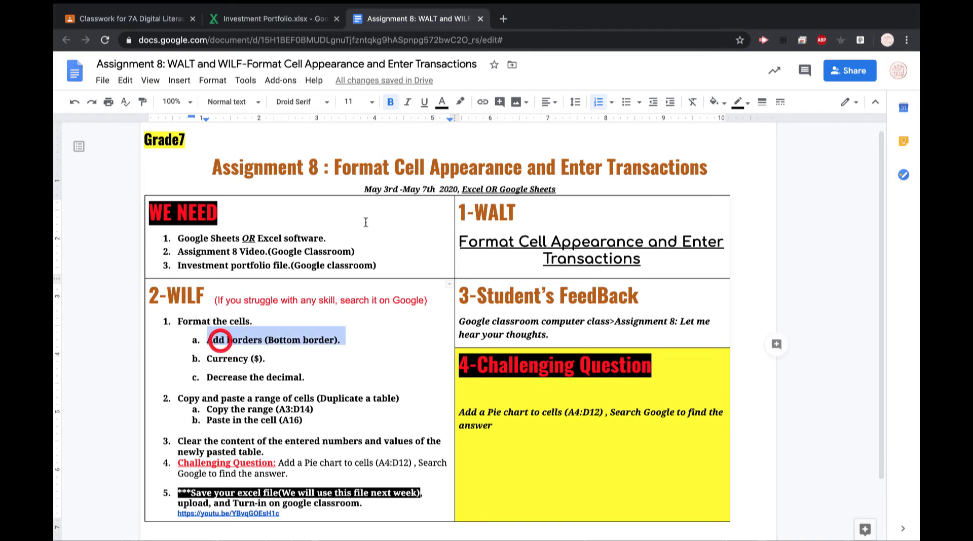
{"action": "left_click", "coordinate": [462, 102]}
{"action": "left_click", "coordinate": [505, 158]}
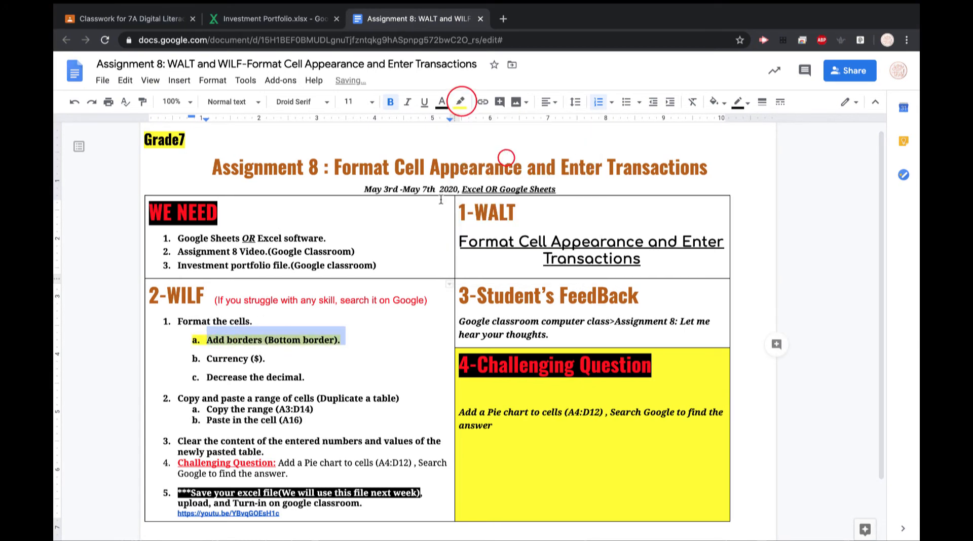
Select the "Currency ($)." item under "Format the cells" in the WILF list
{"action": "left_click", "coordinate": [236, 360]}
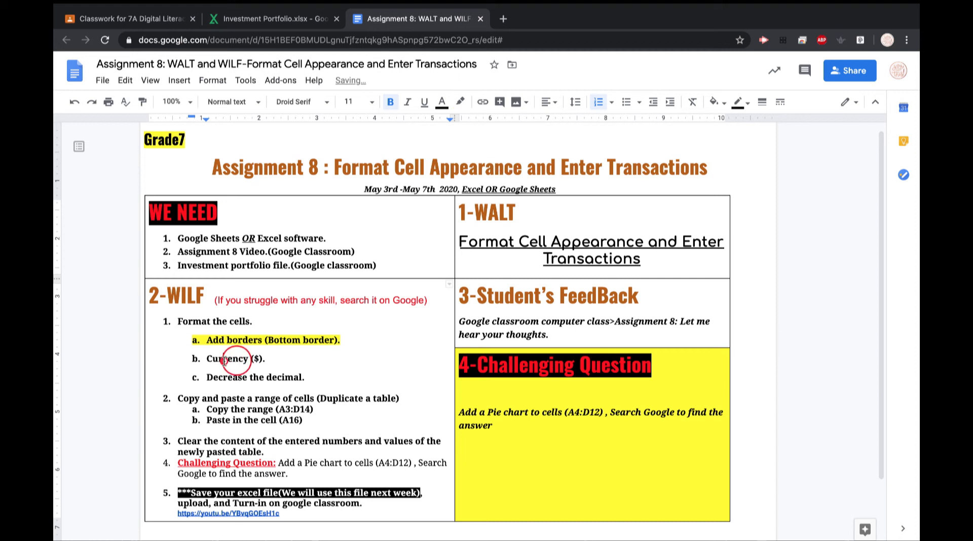
{"action": "double_click", "coordinate": [224, 358]}
{"action": "left_click", "coordinate": [250, 361]}
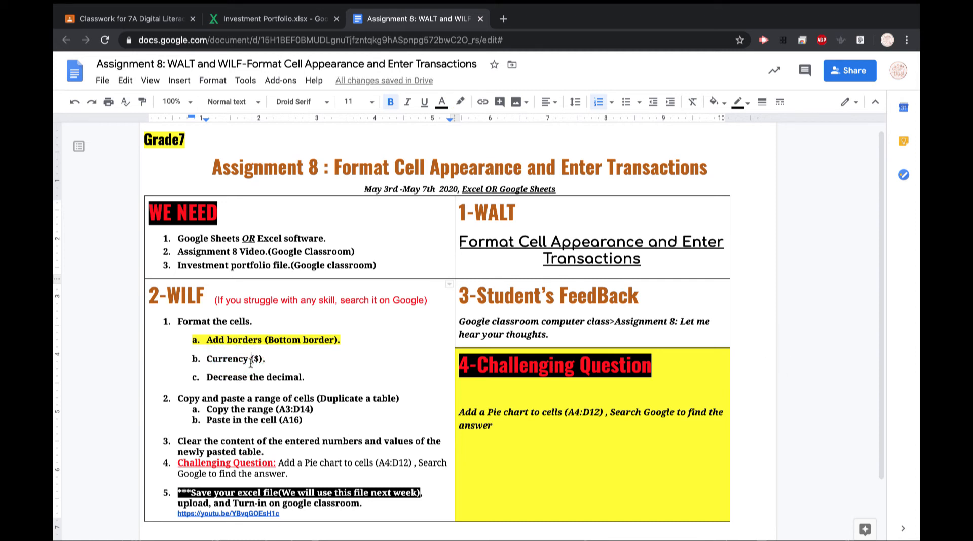
{"action": "double_click", "coordinate": [234, 361]}
{"action": "left_click_drag", "start_coordinate": [234, 361], "coordinate": [265, 364]}
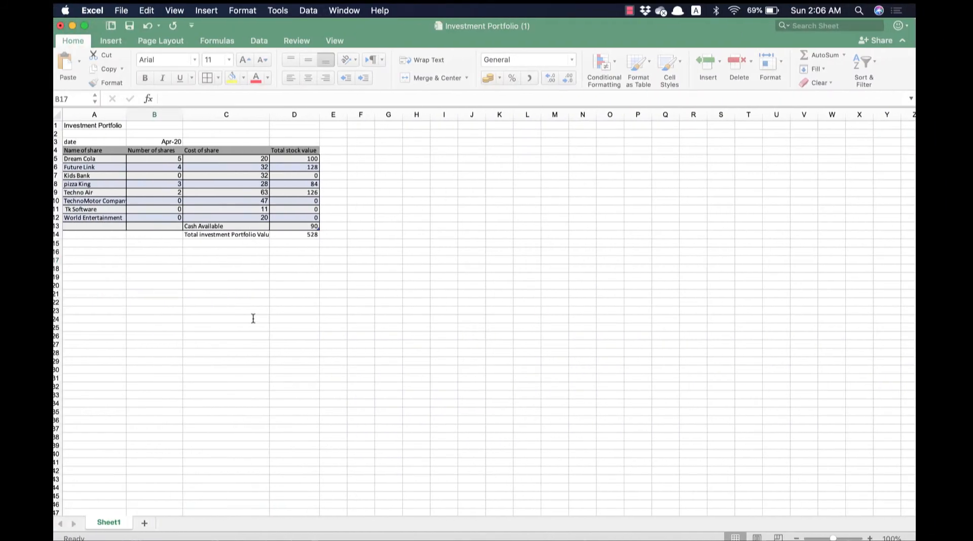
Switch to the Excel workbook and apply the Currency number format to cells B5:D12
{"action": "left_click", "coordinate": [244, 209]}
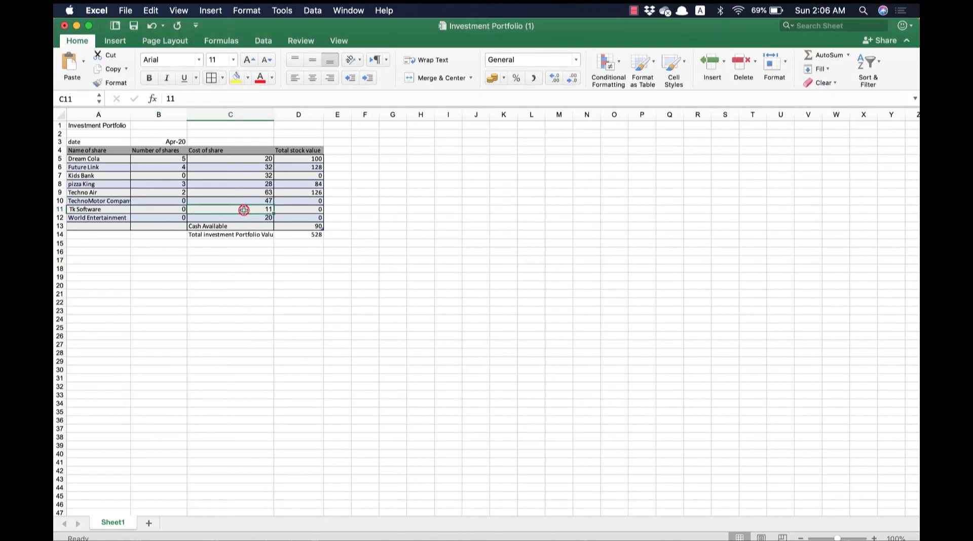
{"action": "left_click", "coordinate": [174, 158]}
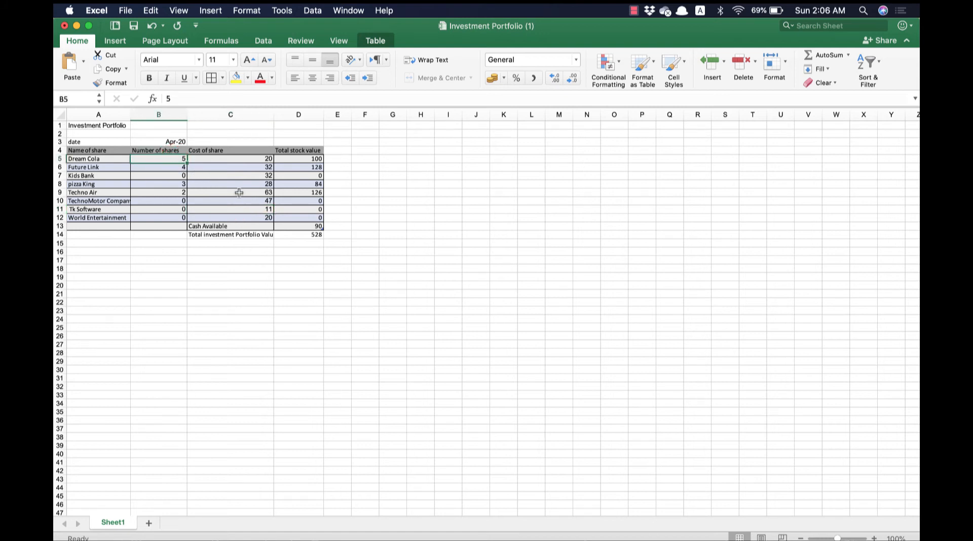
{"action": "left_click", "coordinate": [180, 158]}
{"action": "left_click", "coordinate": [315, 218], "text": "shift"}
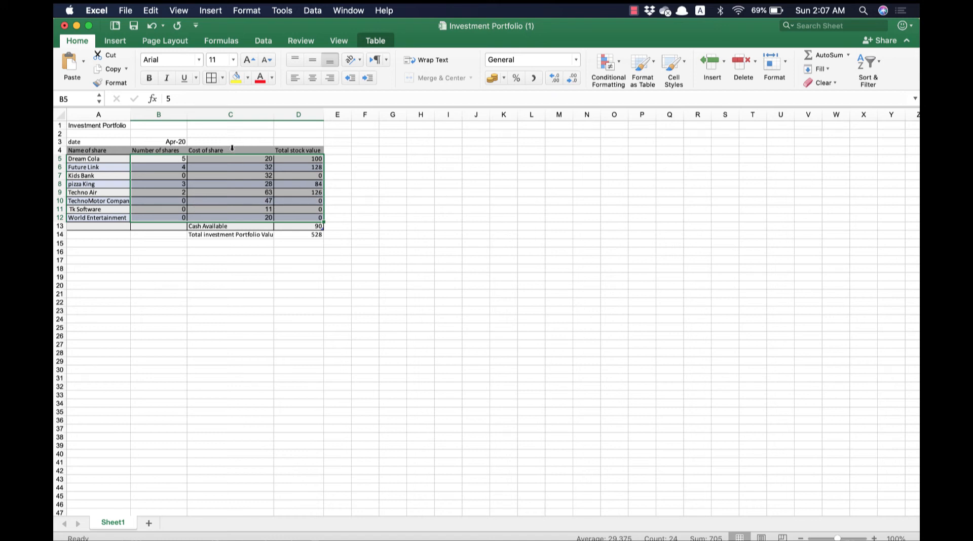
{"action": "left_click", "coordinate": [577, 61]}
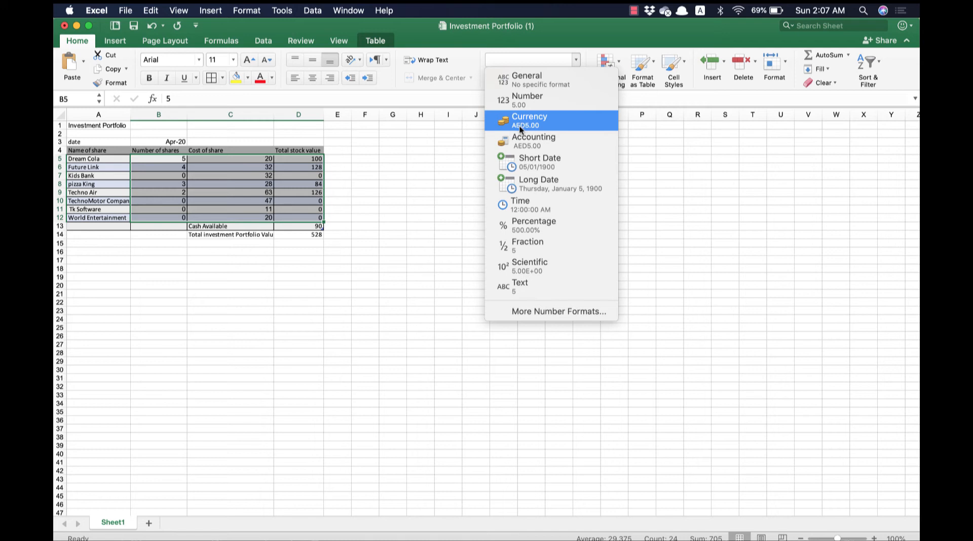
{"action": "left_click", "coordinate": [520, 125]}
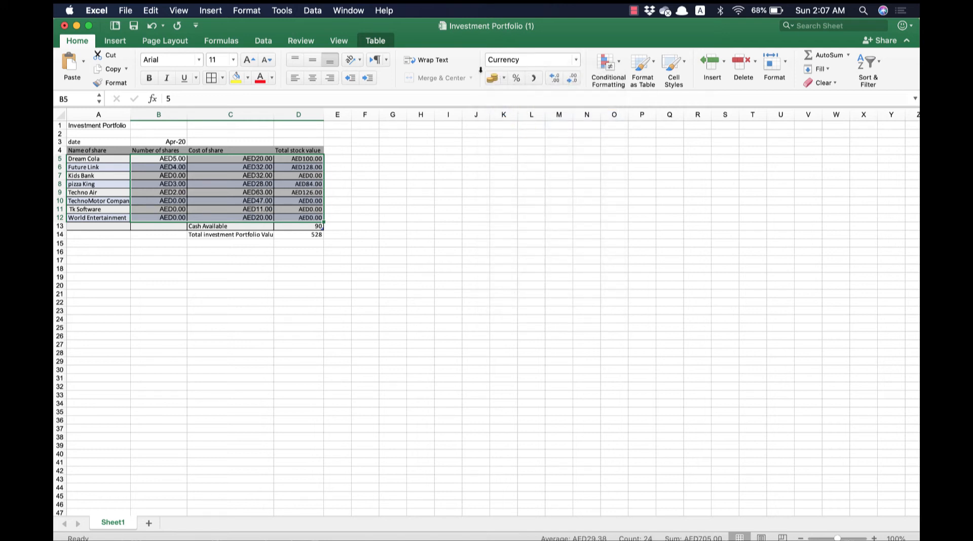
Set the currency symbol of cells B5:D12 to $ in the detailed number format settings
{"action": "left_click", "coordinate": [577, 61]}
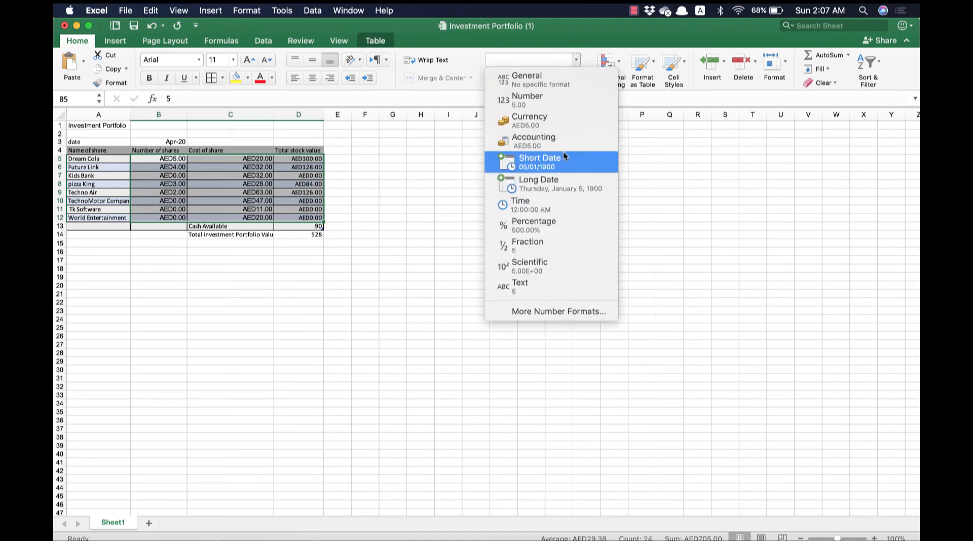
{"action": "left_click", "coordinate": [561, 312]}
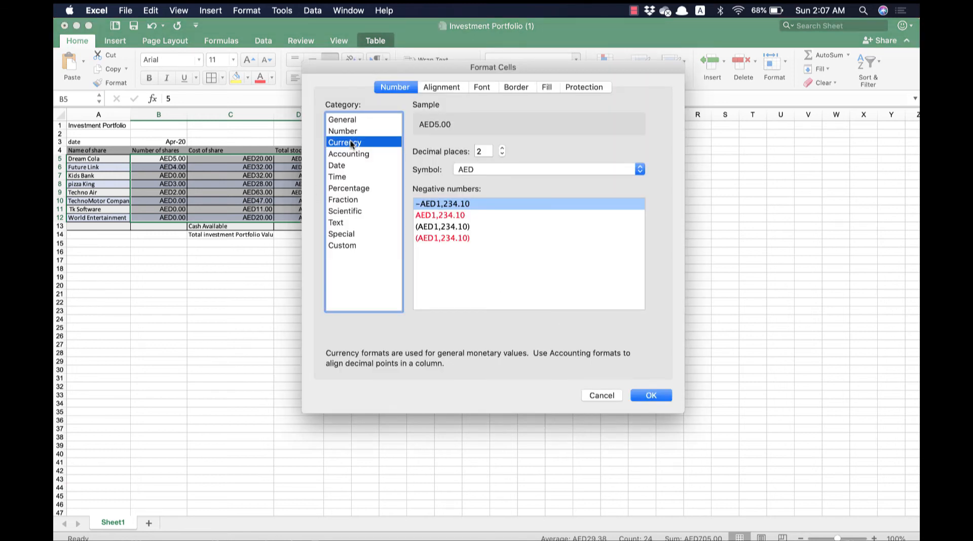
{"action": "left_click", "coordinate": [509, 170]}
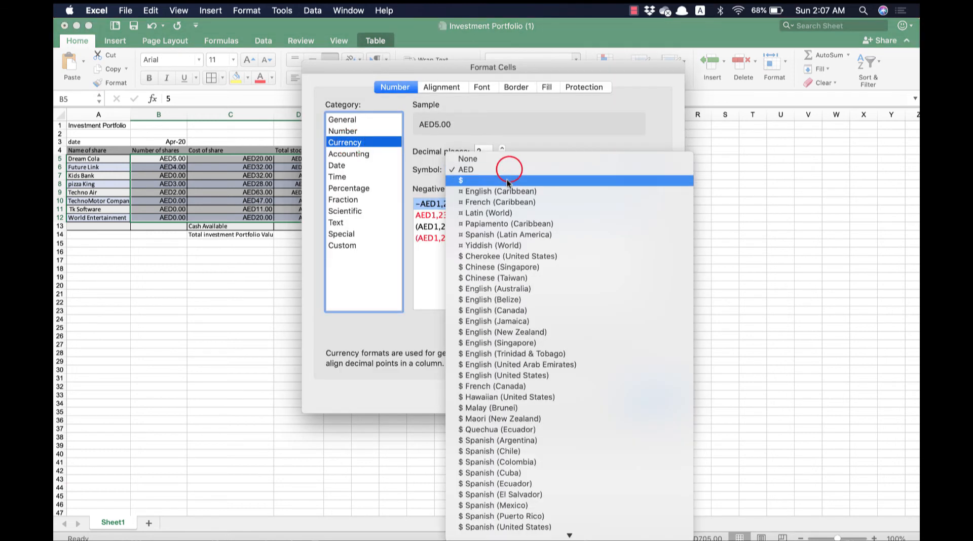
{"action": "left_click", "coordinate": [507, 180]}
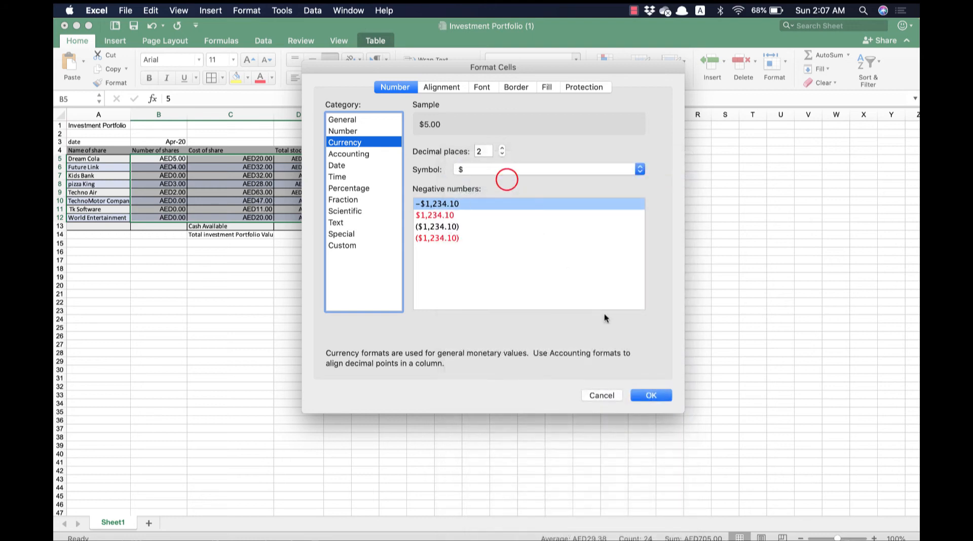
{"action": "left_click", "coordinate": [653, 394]}
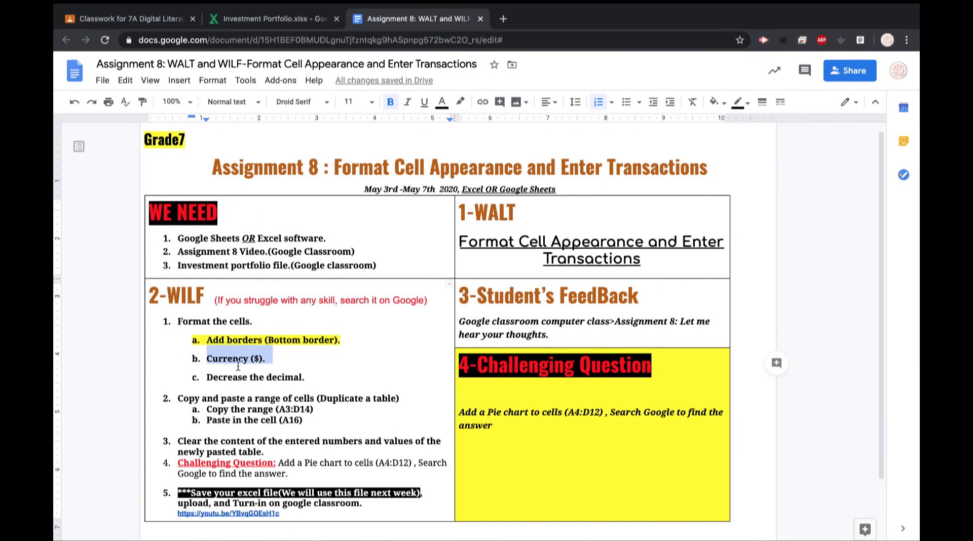
Switch to the Google Docs assignment, highlight the "Currency ($)." item in yellow, and select the "Decrease the decimal." item
{"action": "left_click", "coordinate": [459, 101]}
{"action": "left_click", "coordinate": [504, 156]}
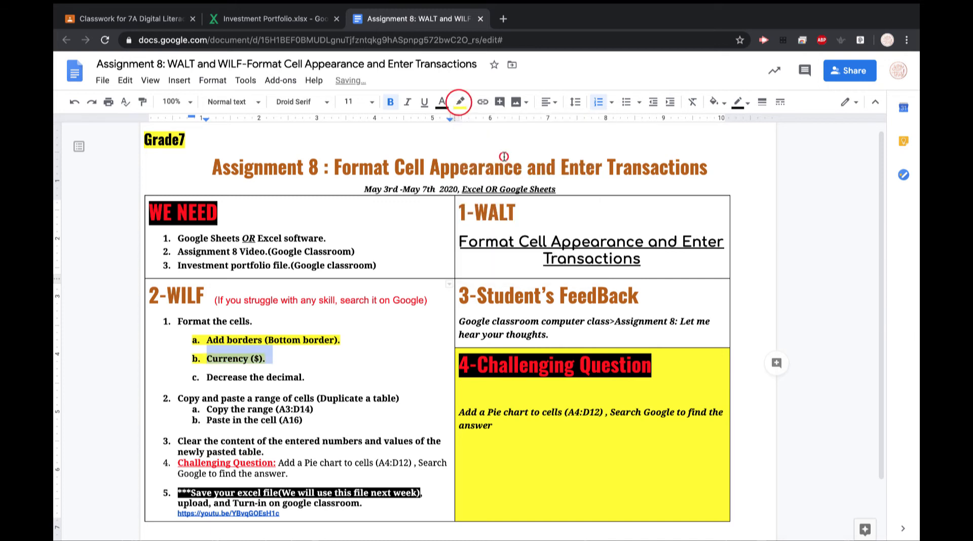
{"action": "triple_click", "coordinate": [243, 376]}
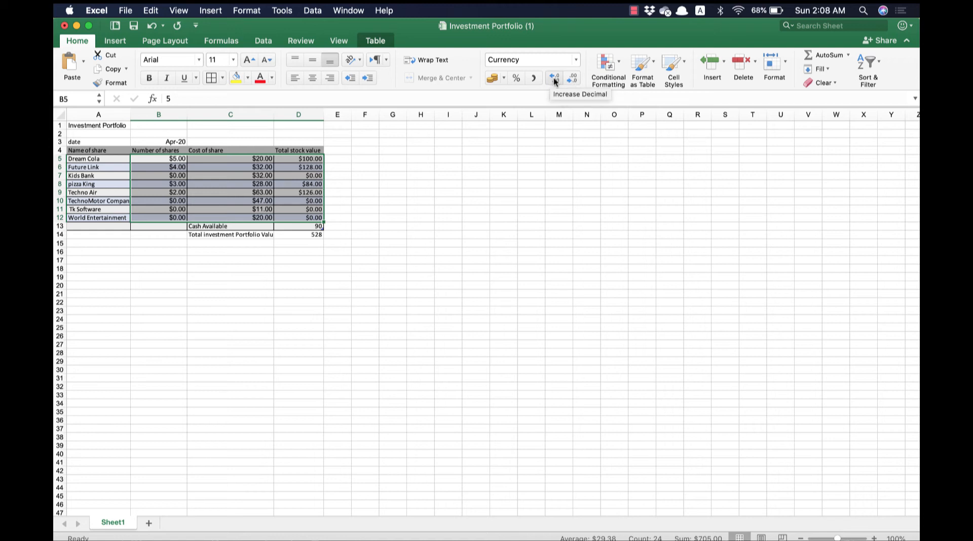
Switch to the Excel workbook and decrease the decimals of cells B5:D12 to zero places
{"action": "left_click", "coordinate": [573, 80]}
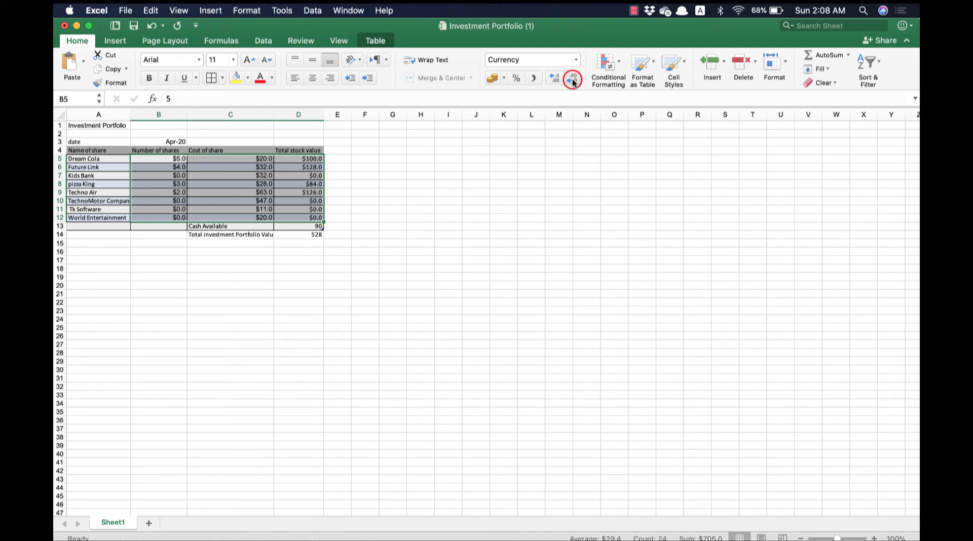
{"action": "left_click", "coordinate": [573, 80]}
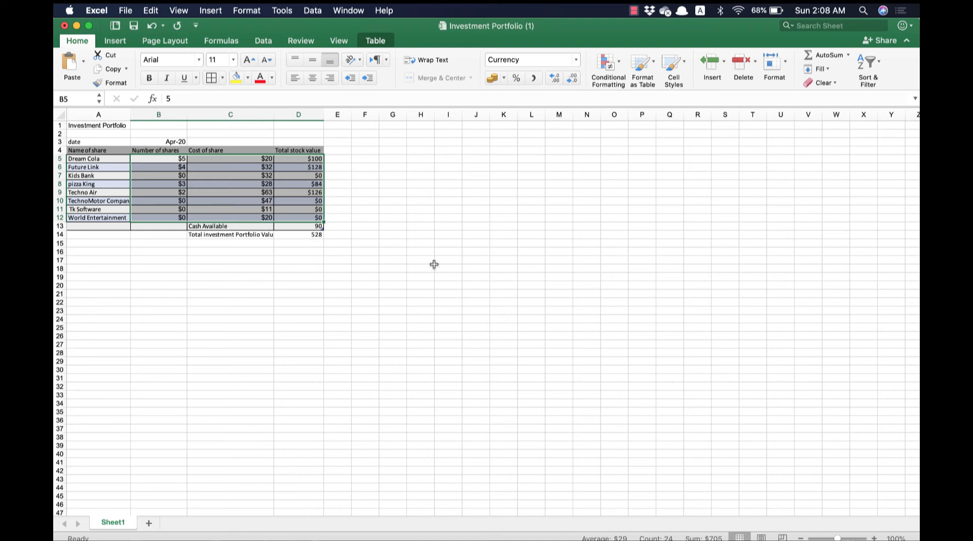
{"action": "left_click", "coordinate": [322, 259]}
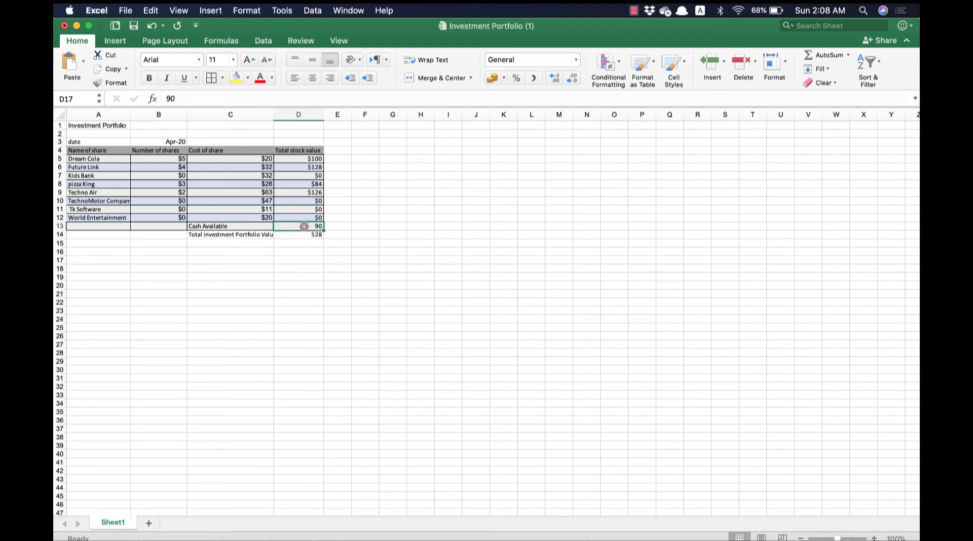
Apply the Currency number format to the cash available and total portfolio value cells, D13:D14
{"action": "left_click", "coordinate": [304, 227]}
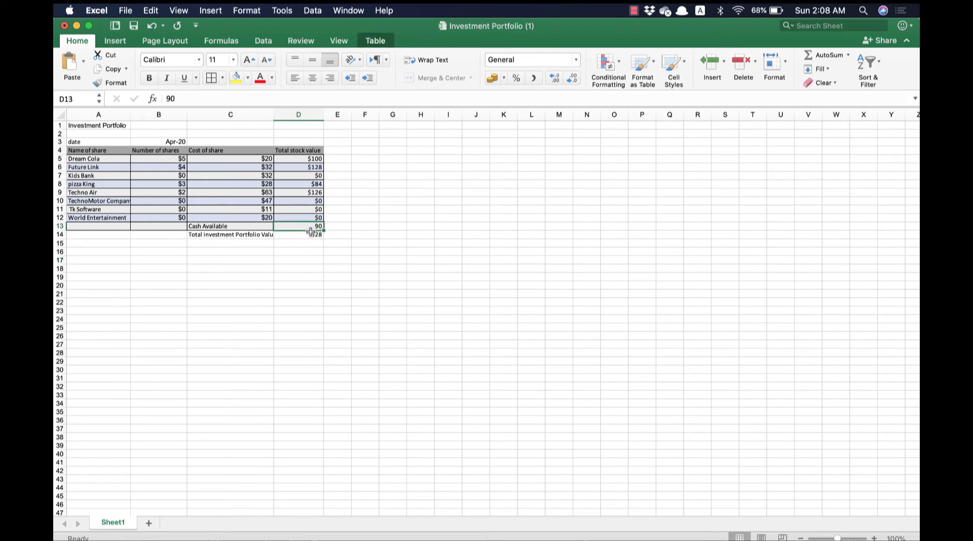
{"action": "left_click", "coordinate": [309, 236], "text": "shift"}
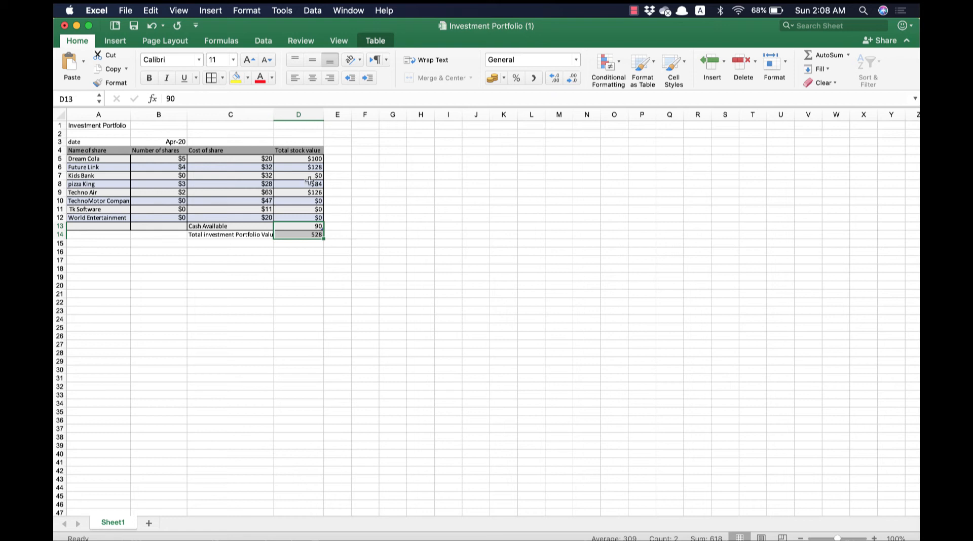
{"action": "left_click", "coordinate": [543, 61]}
{"action": "left_click", "coordinate": [576, 60]}
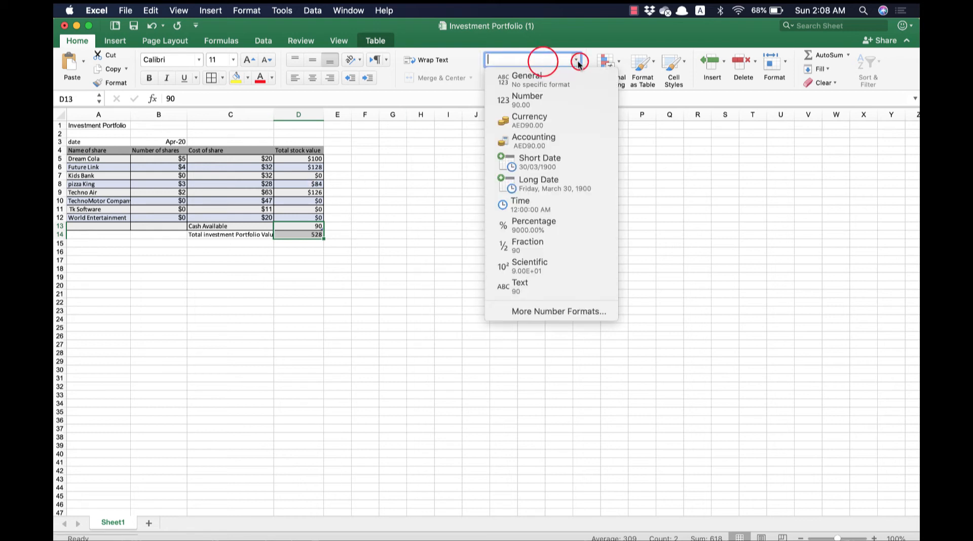
{"action": "left_click", "coordinate": [529, 123]}
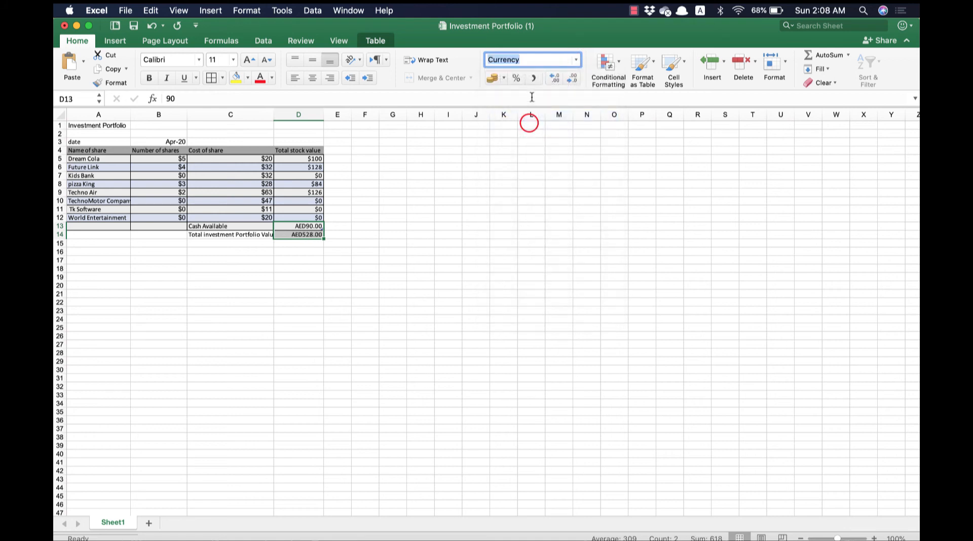
Set the currency symbol of cells D13:D14 to $ in the detailed number format settings
{"action": "left_click", "coordinate": [578, 60]}
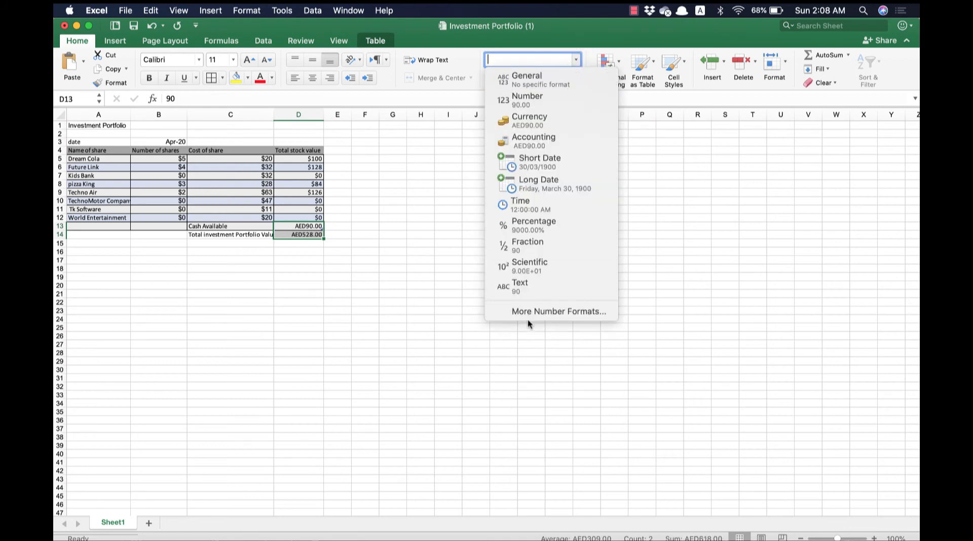
{"action": "left_click", "coordinate": [527, 315]}
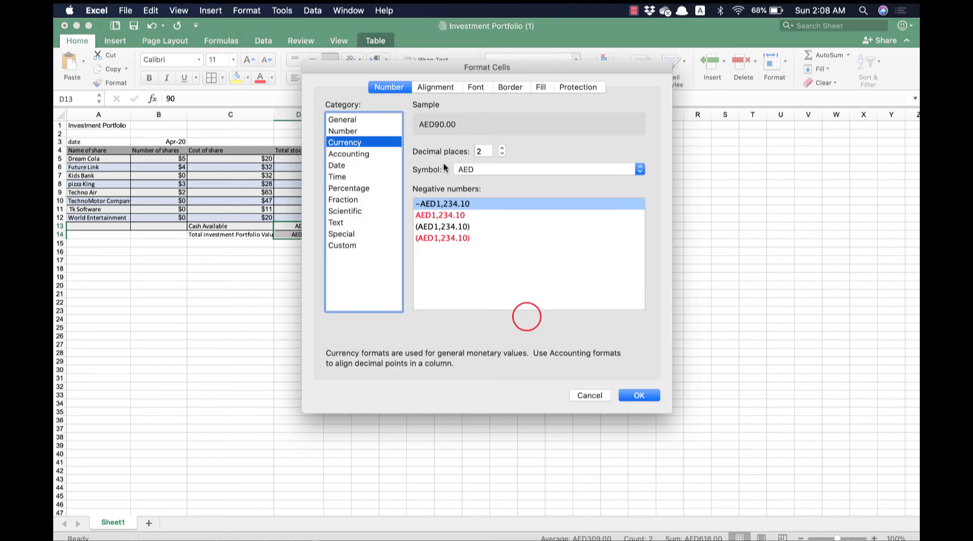
{"action": "left_click", "coordinate": [500, 170]}
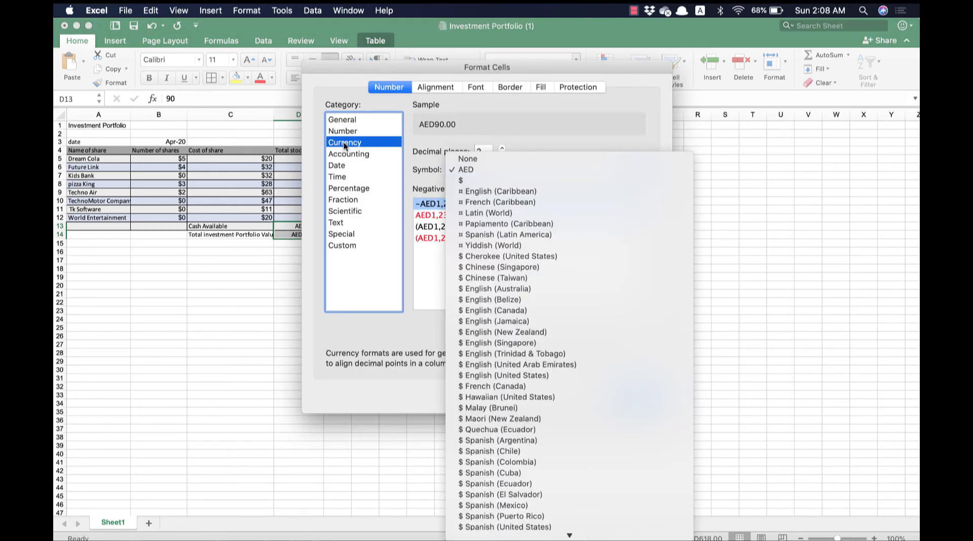
{"action": "left_click", "coordinate": [473, 181]}
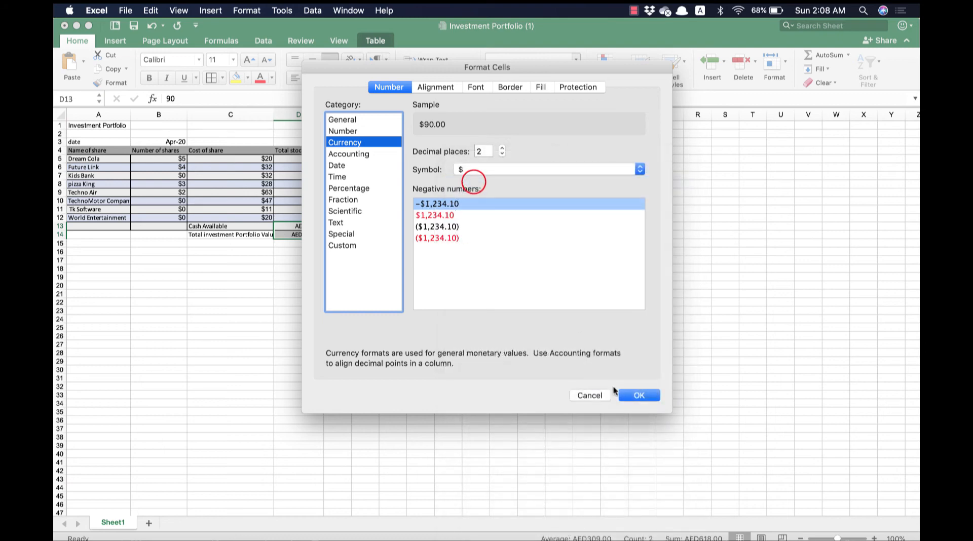
{"action": "left_click", "coordinate": [640, 398]}
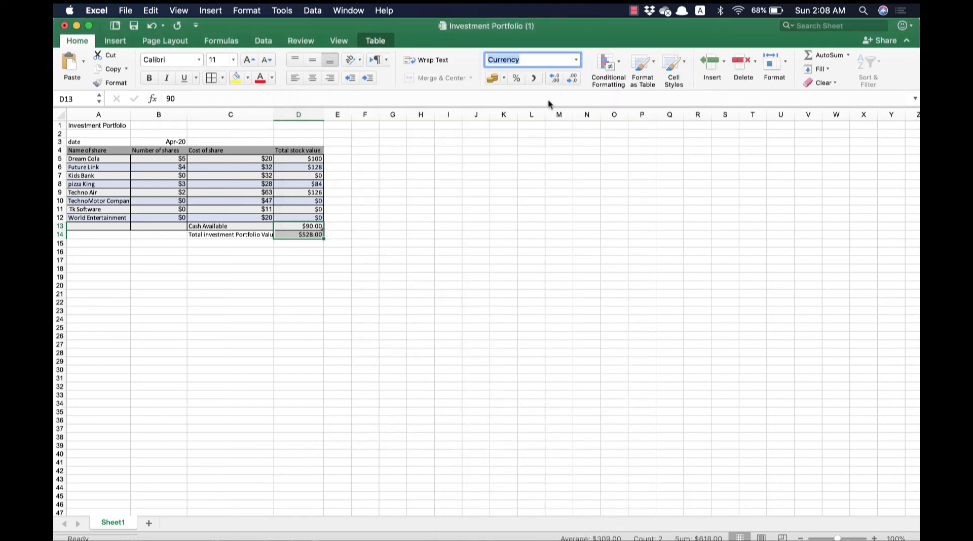
Decrease the decimals of cells D13:D14 to zero places and deselect them
{"action": "left_click", "coordinate": [570, 79]}
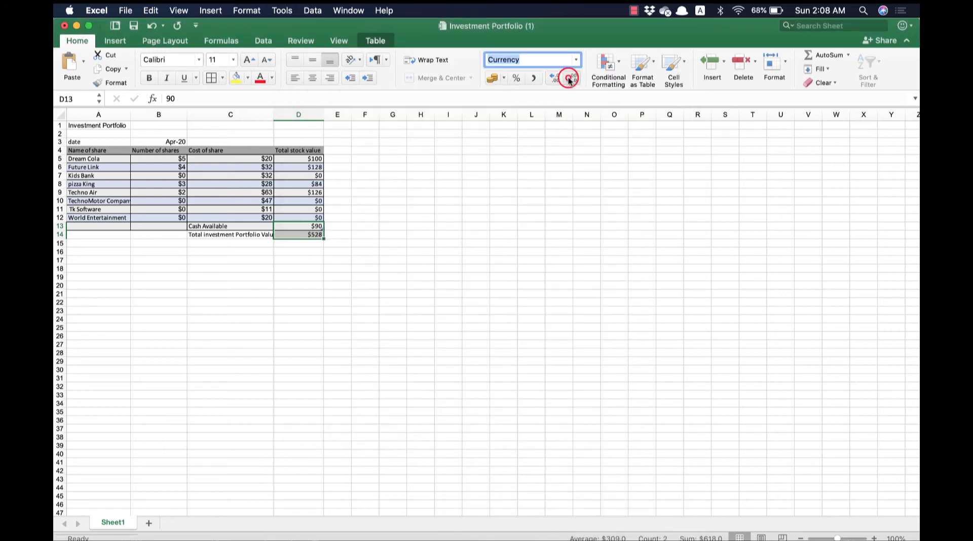
{"action": "left_click", "coordinate": [570, 79]}
{"action": "left_click", "coordinate": [313, 254]}
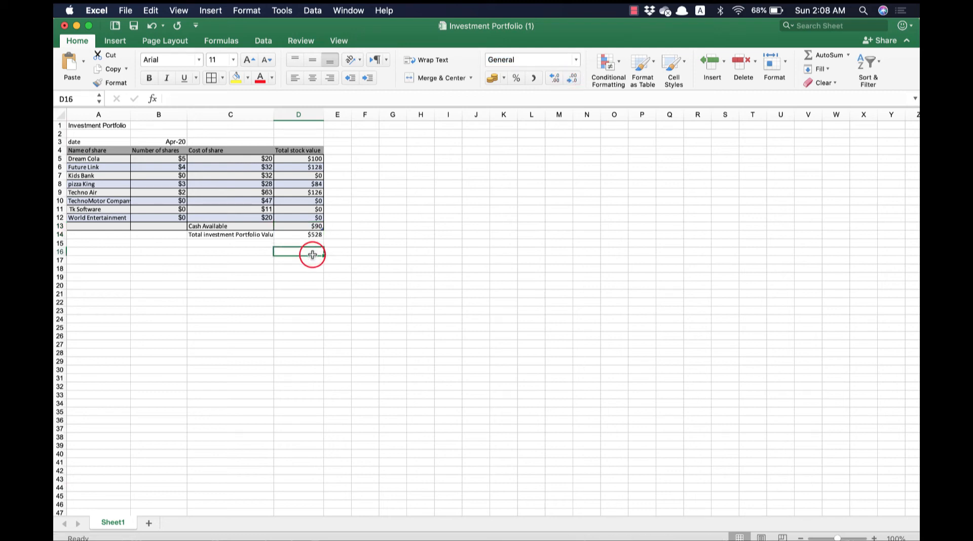
Switch to the Google Docs assignment and highlight the "Decrease the decimal." item in yellow
{"action": "key", "text": "ctrl+Right"}
{"action": "scroll", "coordinate": [283, 347], "scroll_direction": "down", "scroll_amount": 2}
{"action": "scroll", "coordinate": [282, 348], "scroll_direction": "down", "scroll_amount": 1}
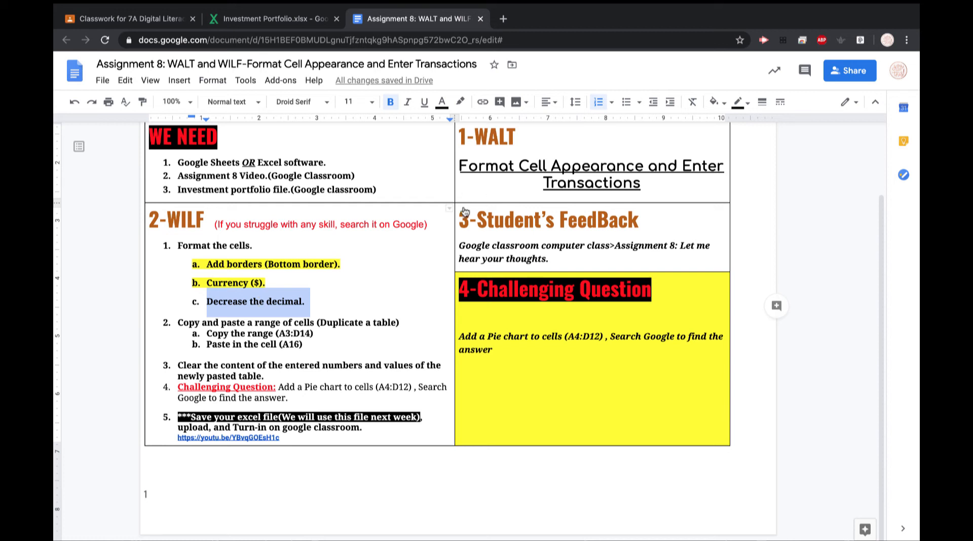
{"action": "left_click", "coordinate": [461, 102]}
{"action": "left_click", "coordinate": [504, 158]}
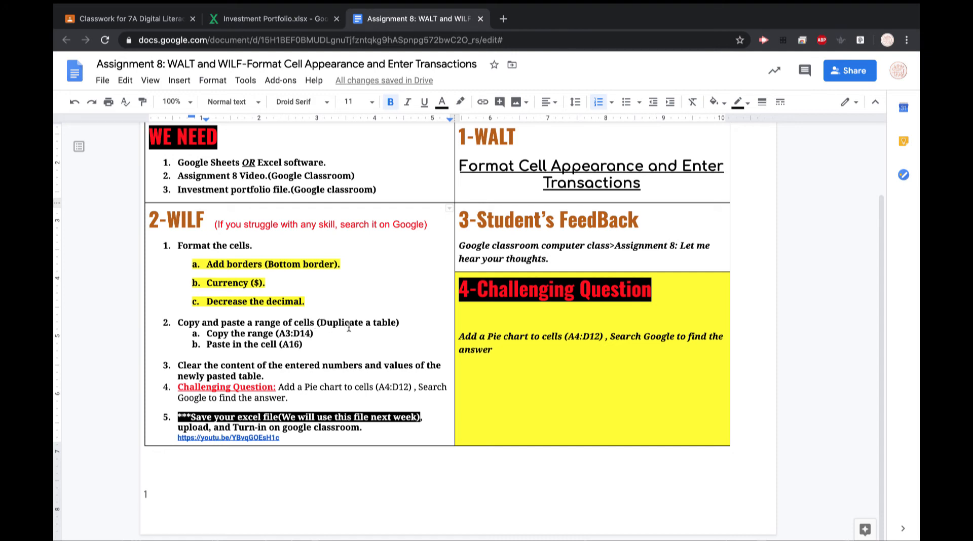
Switch to the Excel workbook and examine the extent of range A3:D14 and the references of its first cells
{"action": "key", "text": "ctrl+Left"}
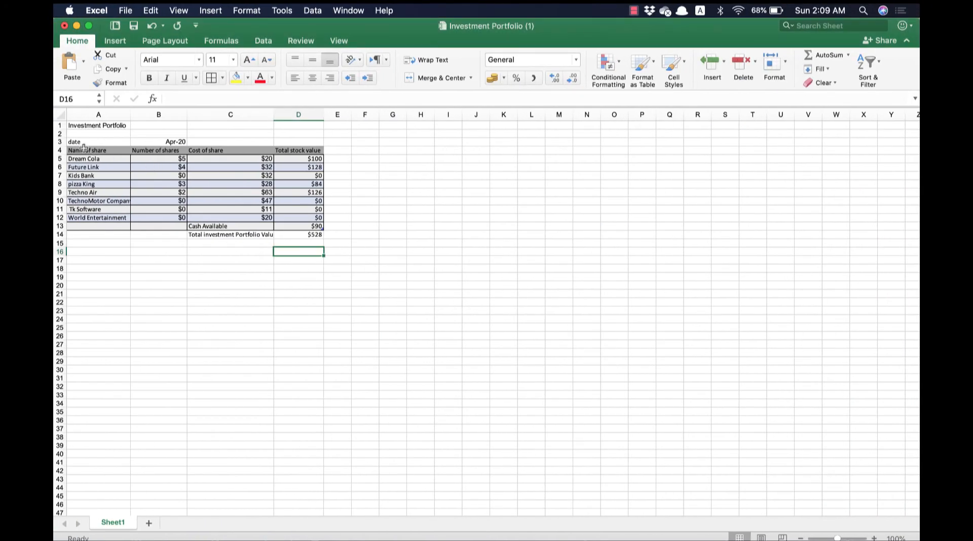
{"action": "left_click_drag", "start_coordinate": [80, 143], "coordinate": [309, 236]}
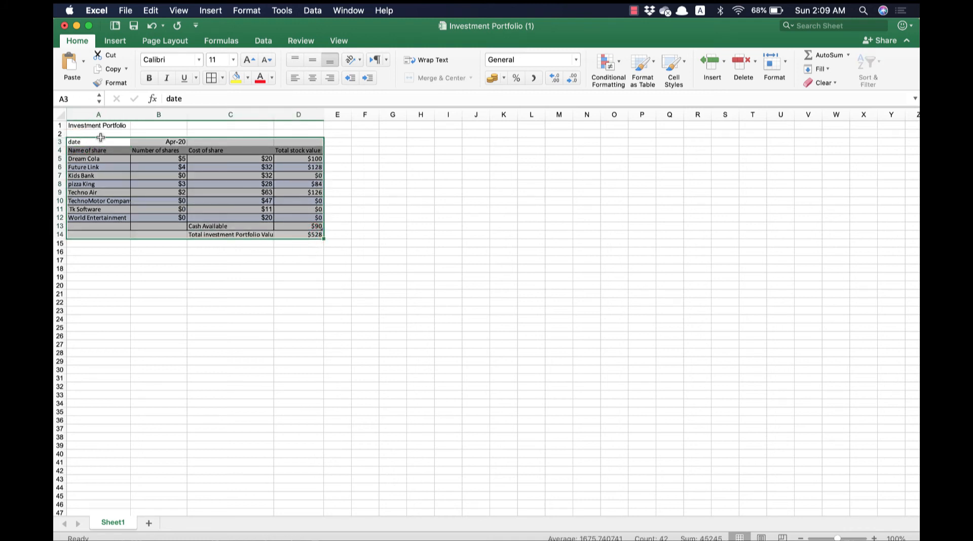
{"action": "left_click", "coordinate": [100, 141]}
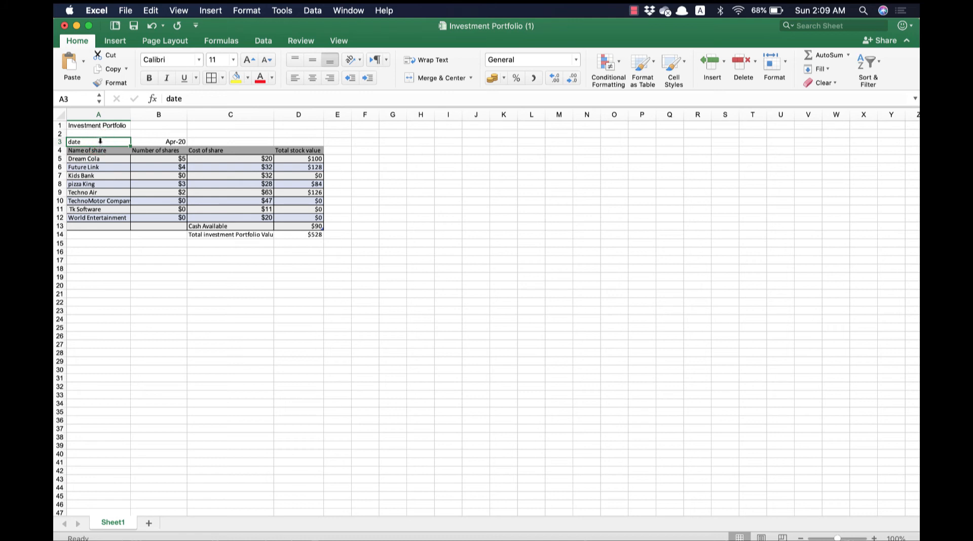
{"action": "left_click", "coordinate": [62, 99]}
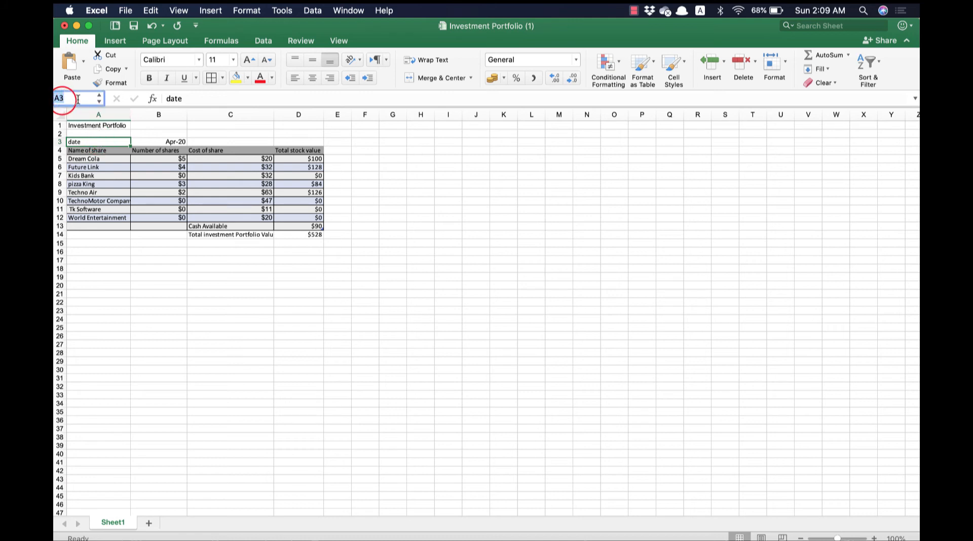
{"action": "left_click", "coordinate": [78, 99]}
{"action": "left_click", "coordinate": [114, 150]}
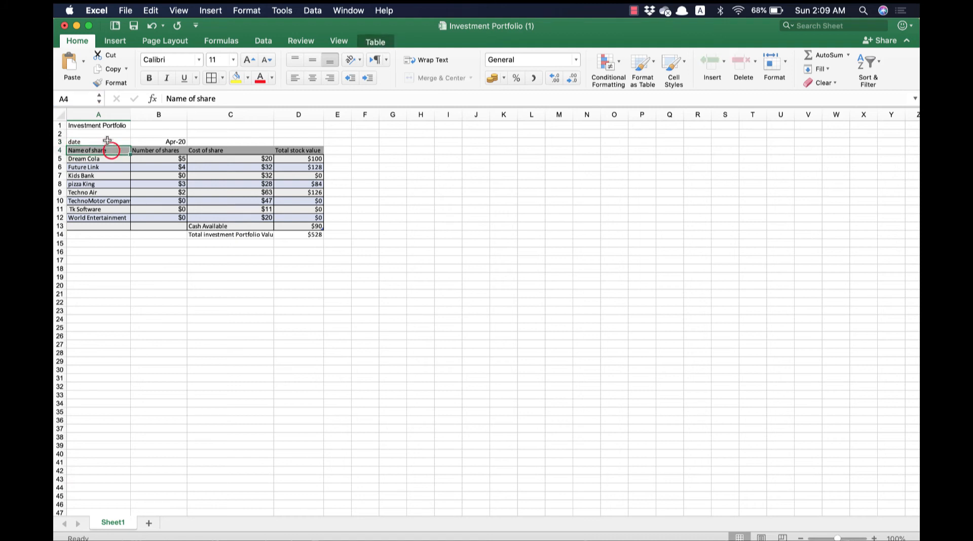
Check the range to duplicate in the Google Docs assignment, and copy cells A3:D14 in the Excel workbook
{"action": "left_click", "coordinate": [106, 142]}
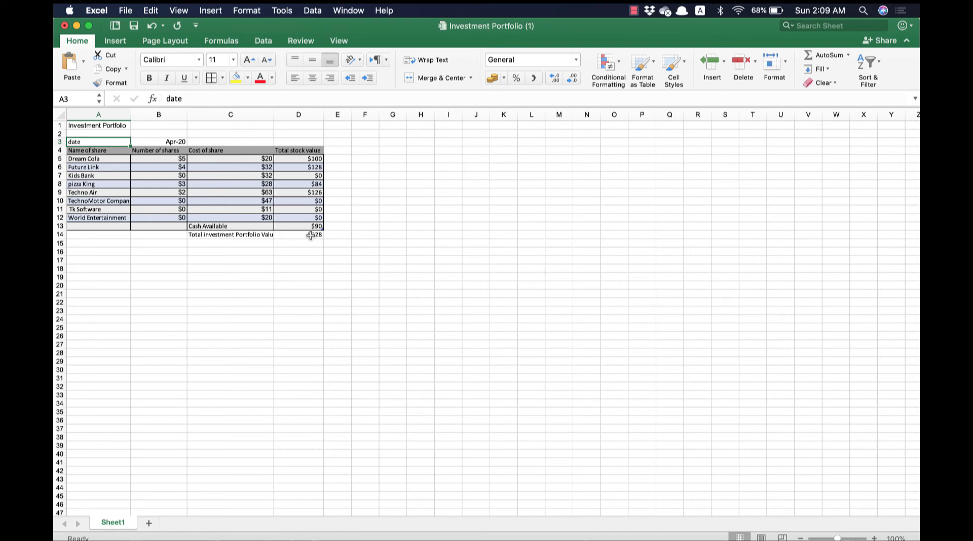
{"action": "key", "text": "ctrl+Right"}
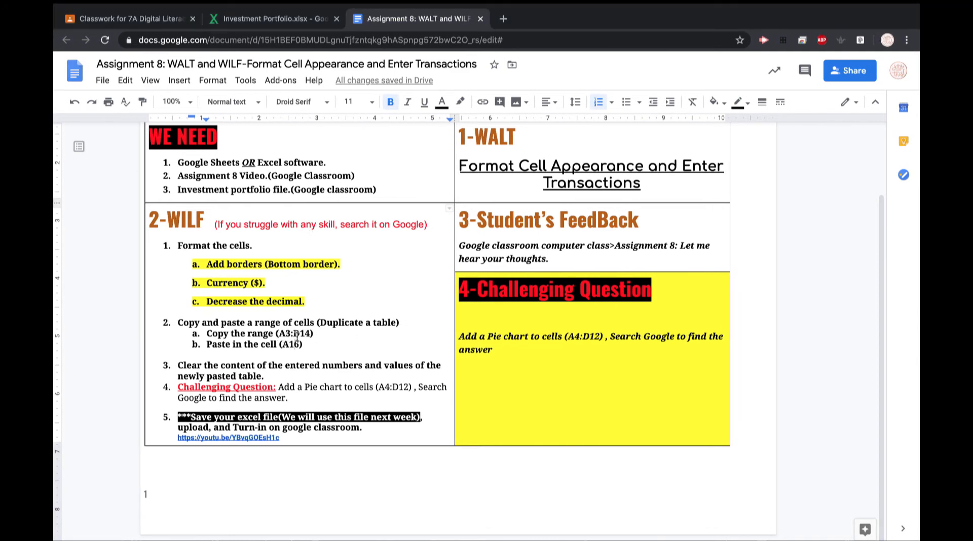
{"action": "key", "text": "ctrl+Left"}
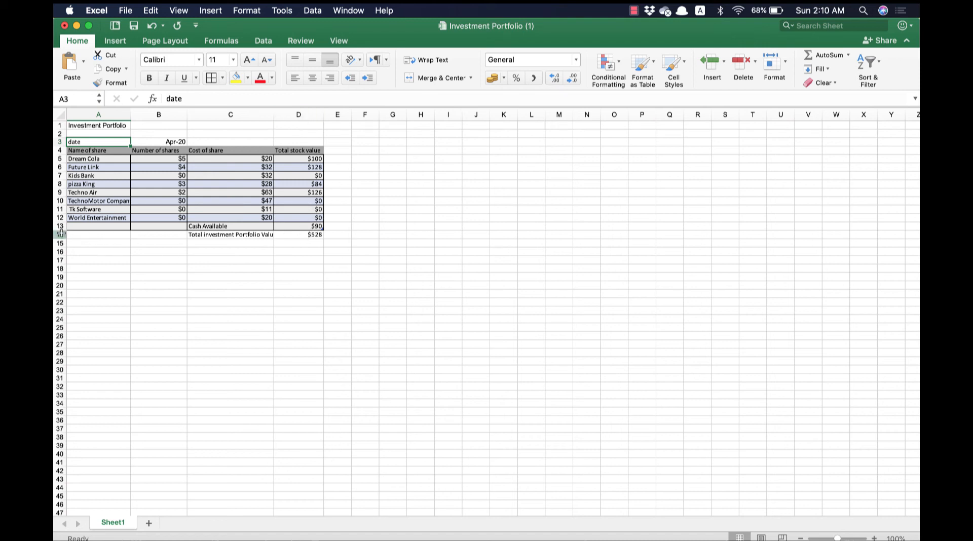
{"action": "left_click", "coordinate": [321, 235], "text": "shift"}
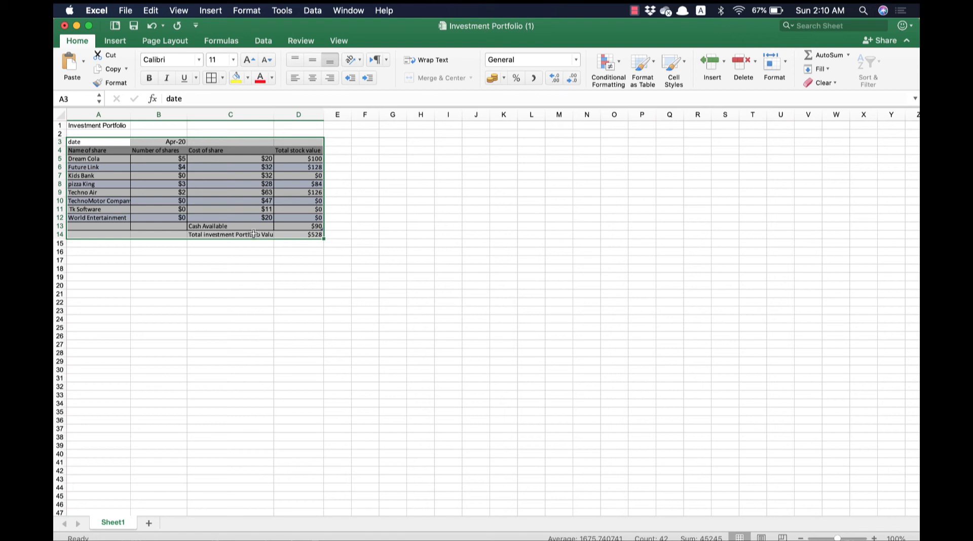
{"action": "left_click", "coordinate": [108, 72]}
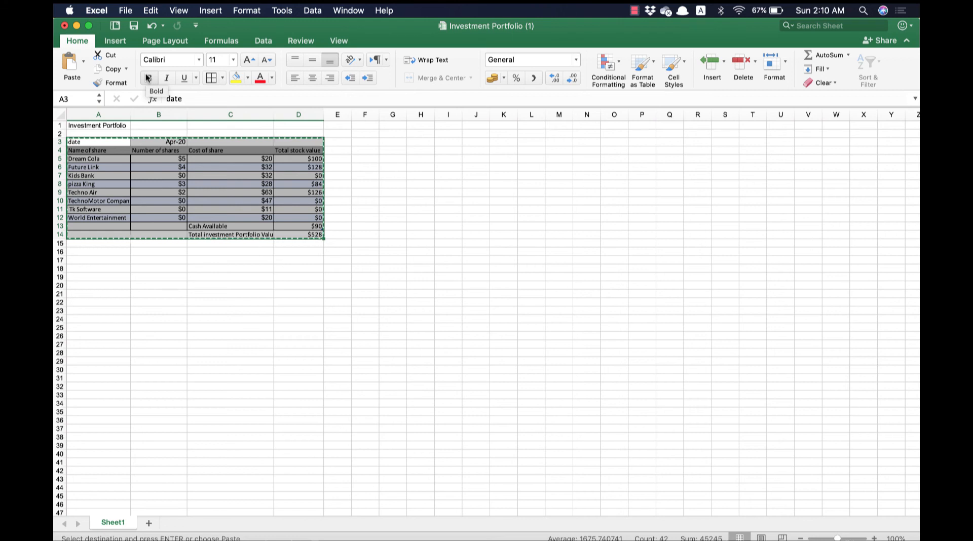
{"action": "right_click", "coordinate": [177, 183]}
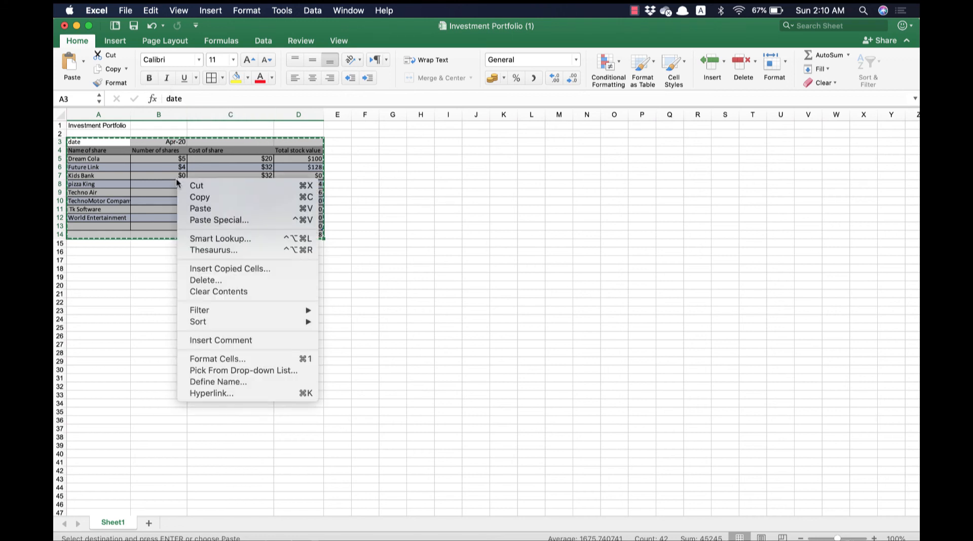
{"action": "left_click", "coordinate": [257, 200]}
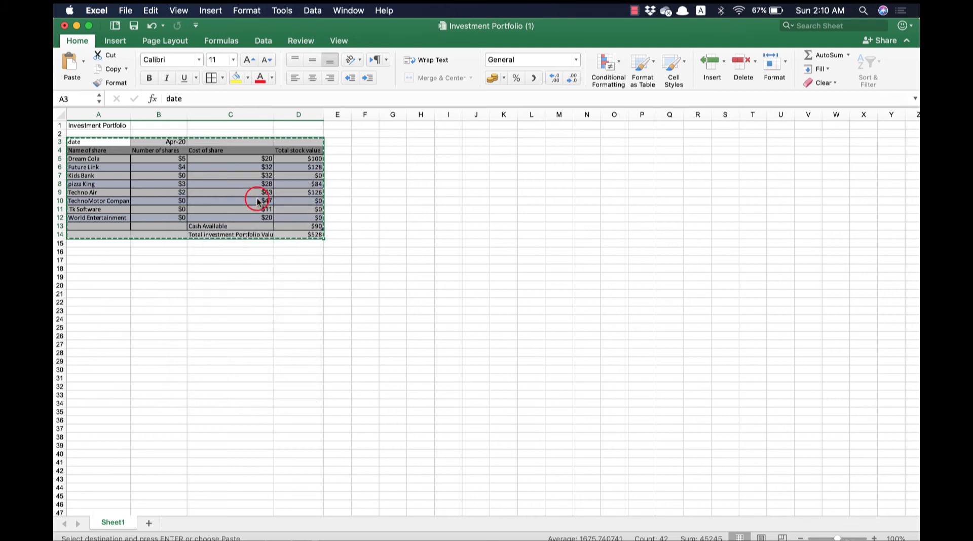
Try pasting the copied table at cell A16 twice, undoing each paste
{"action": "left_click", "coordinate": [97, 253]}
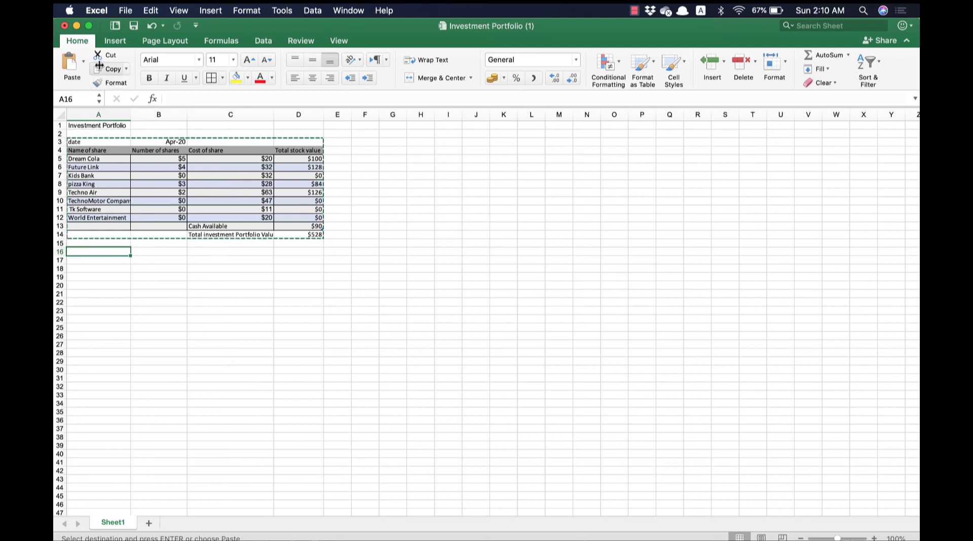
{"action": "left_click", "coordinate": [72, 70]}
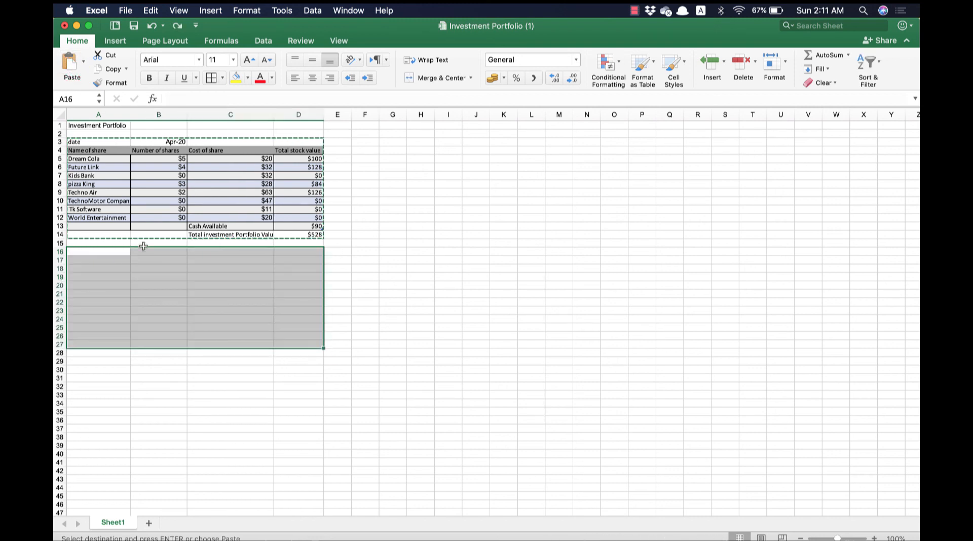
{"action": "key", "text": "super+z"}
{"action": "left_click", "coordinate": [116, 250]}
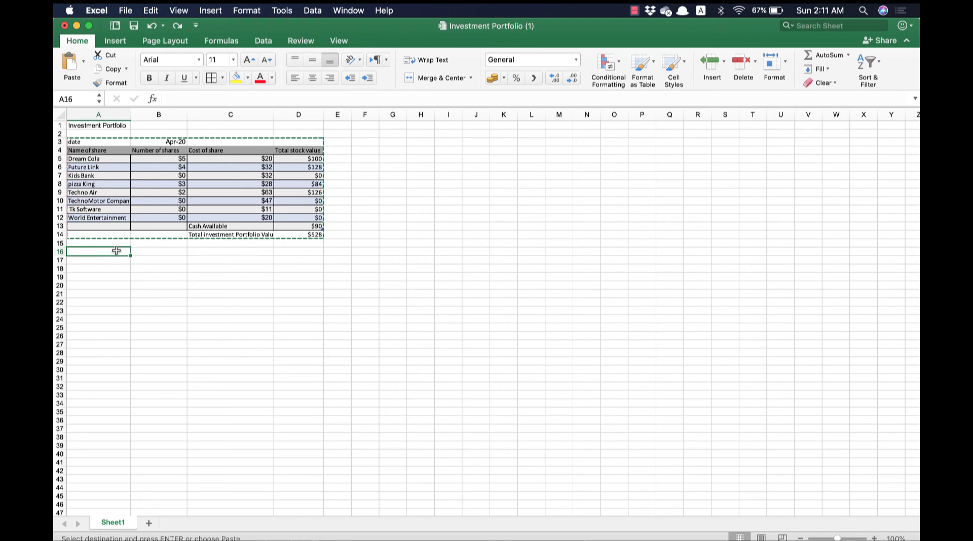
{"action": "key", "text": "super+v"}
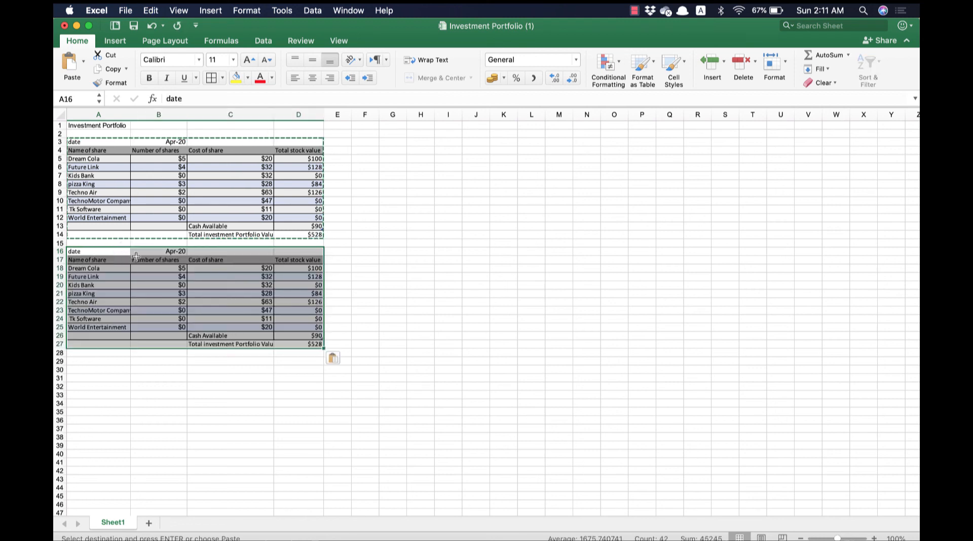
{"action": "key", "text": "super+z"}
Paste the copied table at cell A16 and clear the copy selection around the original range
{"action": "left_click", "coordinate": [100, 252]}
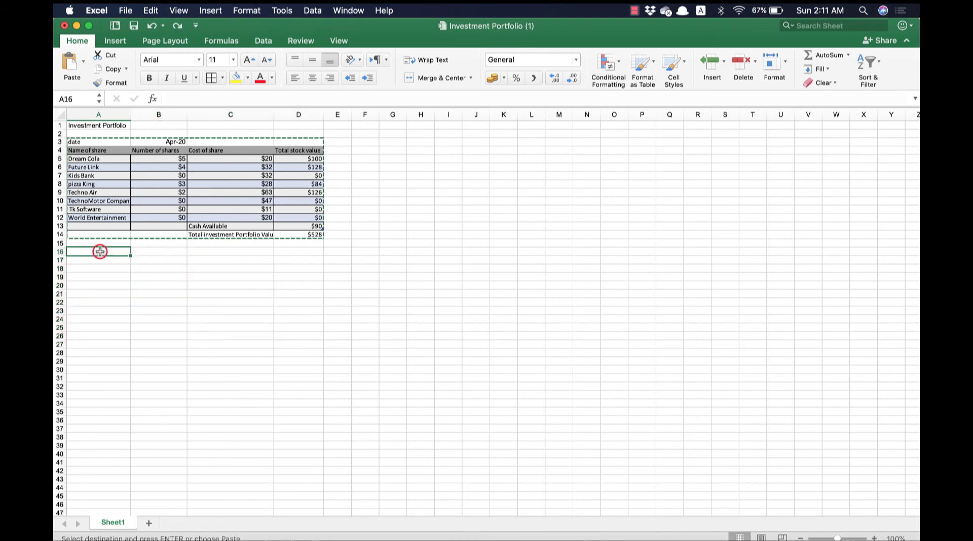
{"action": "right_click", "coordinate": [101, 251]}
{"action": "left_click", "coordinate": [162, 281]}
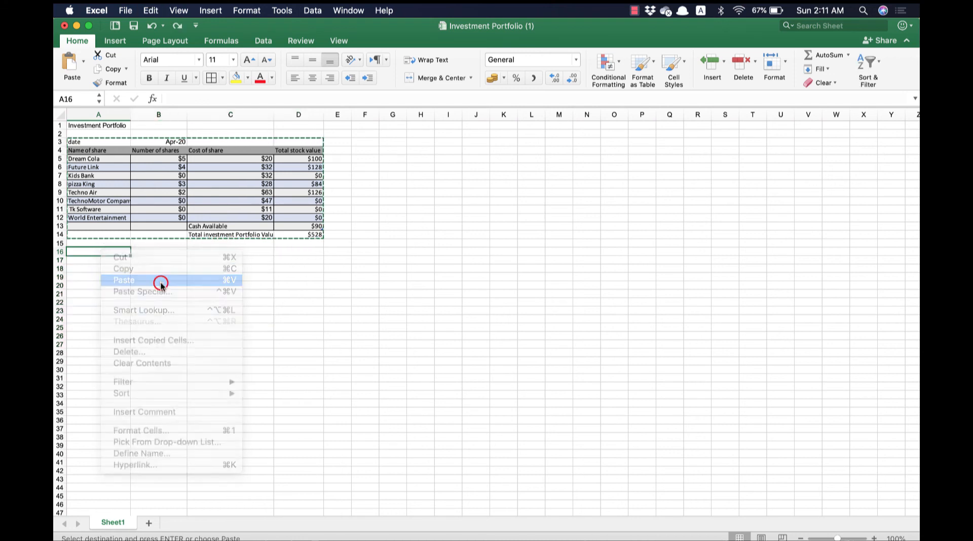
{"action": "left_click", "coordinate": [191, 387]}
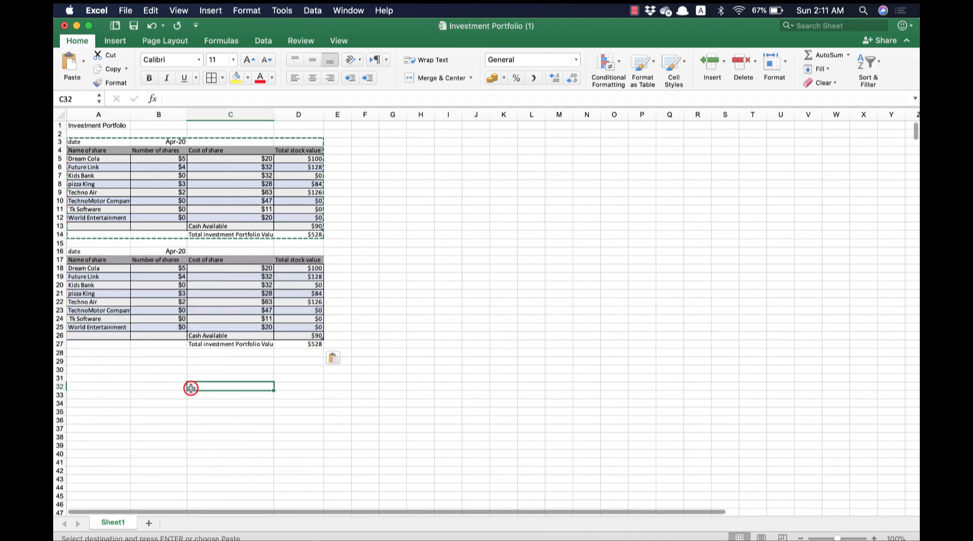
{"action": "left_click", "coordinate": [170, 160]}
{"action": "left_click", "coordinate": [413, 233]}
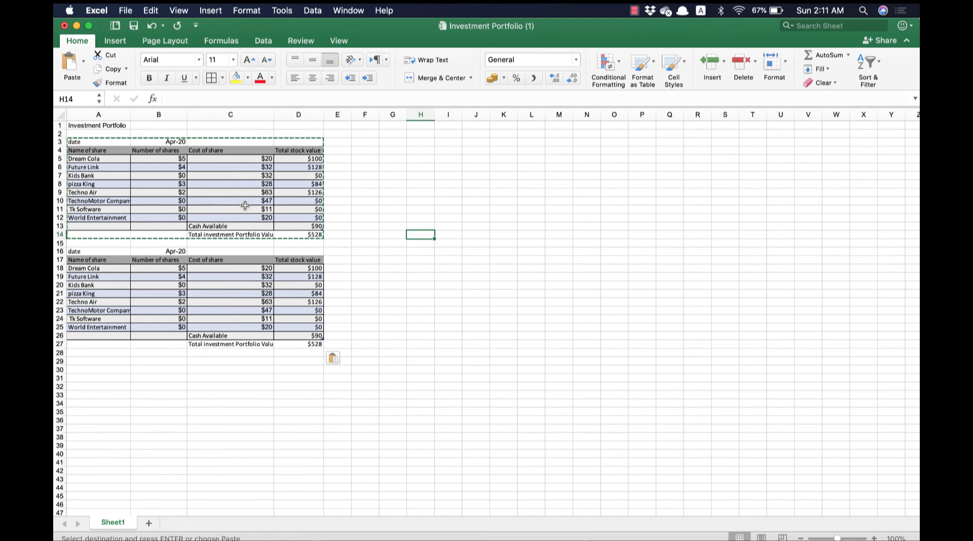
{"action": "key", "text": "Escape"}
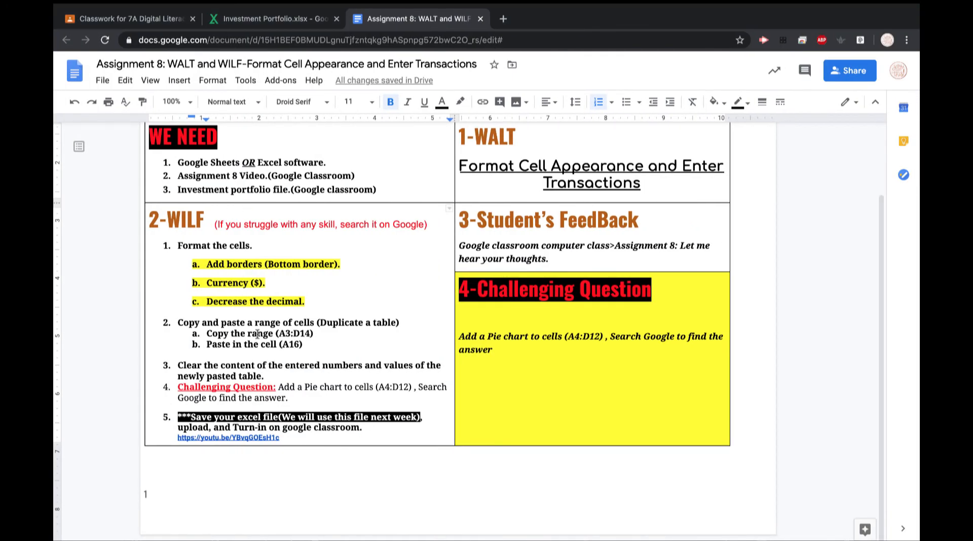
Highlight the "Copy the range (A3:D14)" and "Paste in the cell (A16)" items yellow in the Google Docs assignment, and return to the Excel workbook
{"action": "left_click_drag", "start_coordinate": [208, 333], "coordinate": [320, 342]}
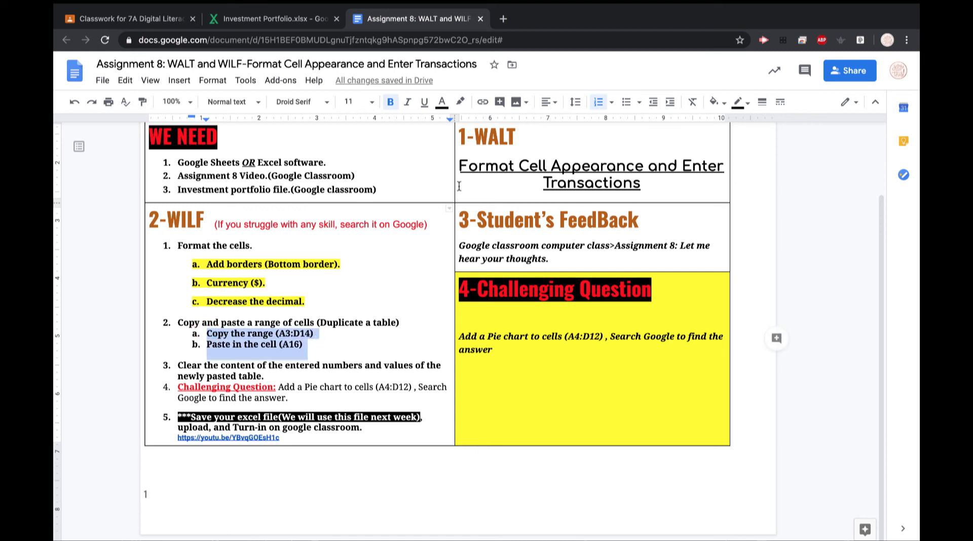
{"action": "left_click", "coordinate": [461, 101]}
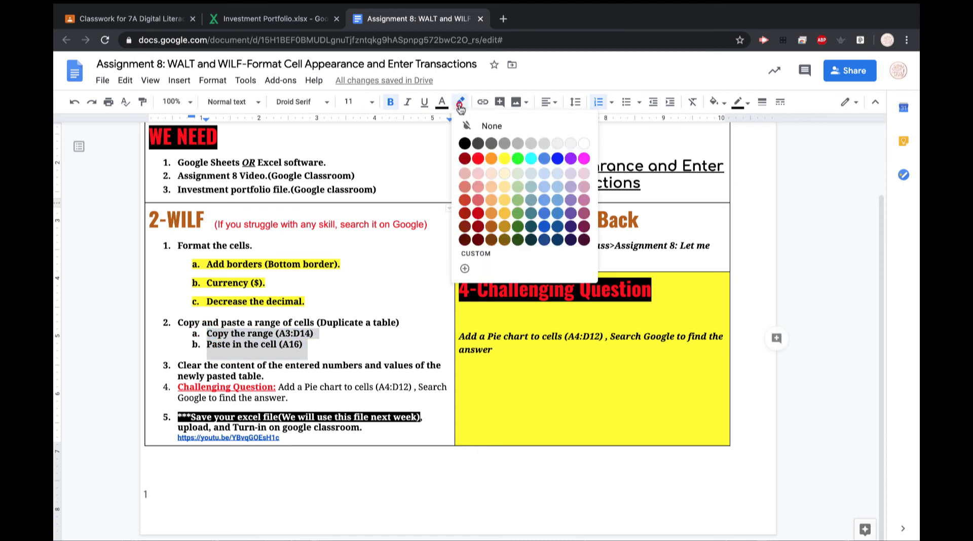
{"action": "left_click", "coordinate": [502, 158]}
{"action": "left_click_drag", "start_coordinate": [321, 325], "coordinate": [399, 323]}
{"action": "left_click", "coordinate": [338, 353]}
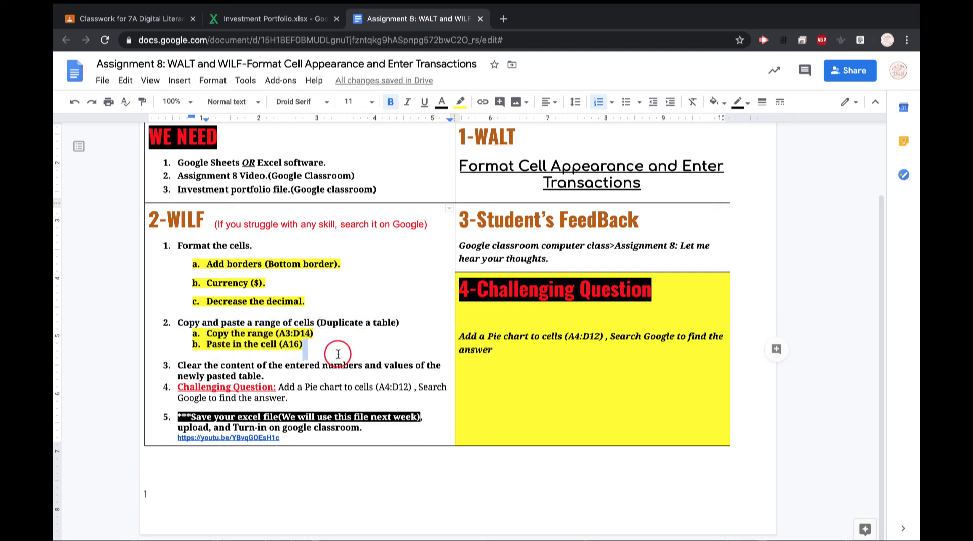
{"action": "left_click", "coordinate": [190, 368]}
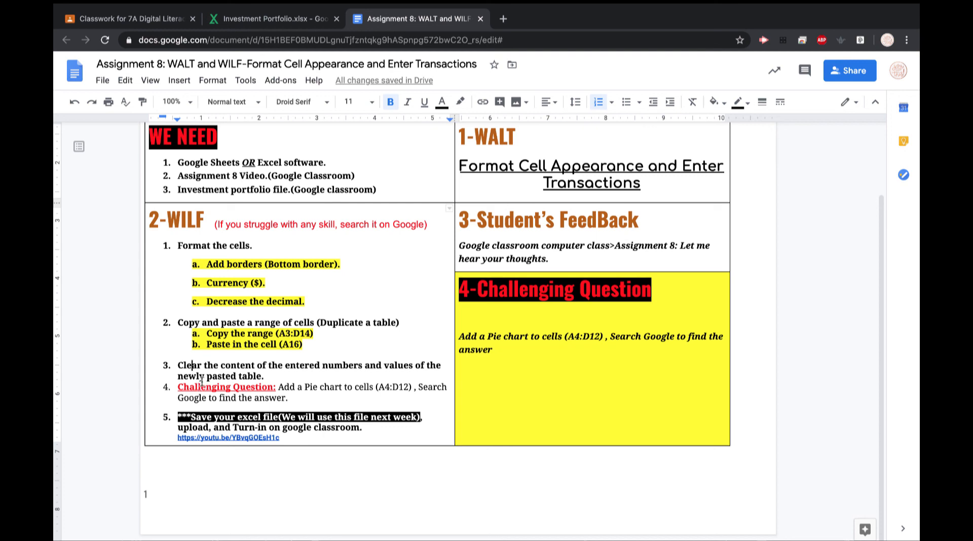
{"action": "key", "text": "ctrl+Left"}
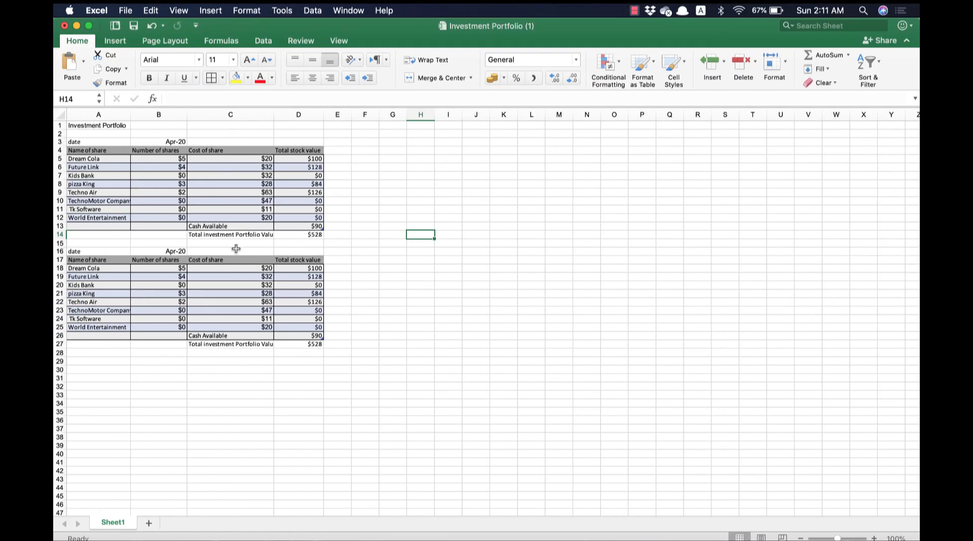
Clear the share numbers, costs and stock values in B18:D25 of the copied table
{"action": "left_click_drag", "start_coordinate": [176, 269], "coordinate": [301, 327]}
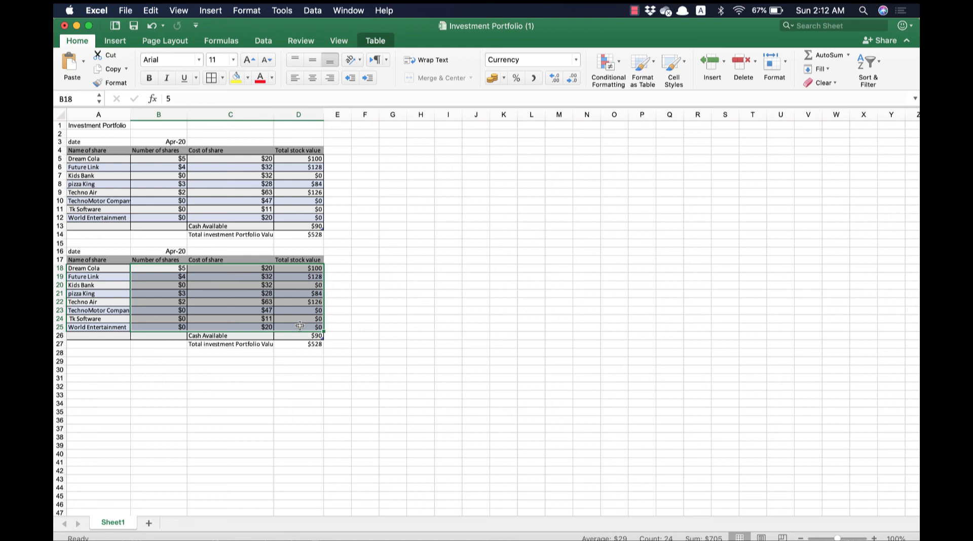
{"action": "left_click", "coordinate": [185, 276]}
{"action": "left_click_drag", "start_coordinate": [183, 269], "coordinate": [287, 327]}
{"action": "key", "text": "Delete"}
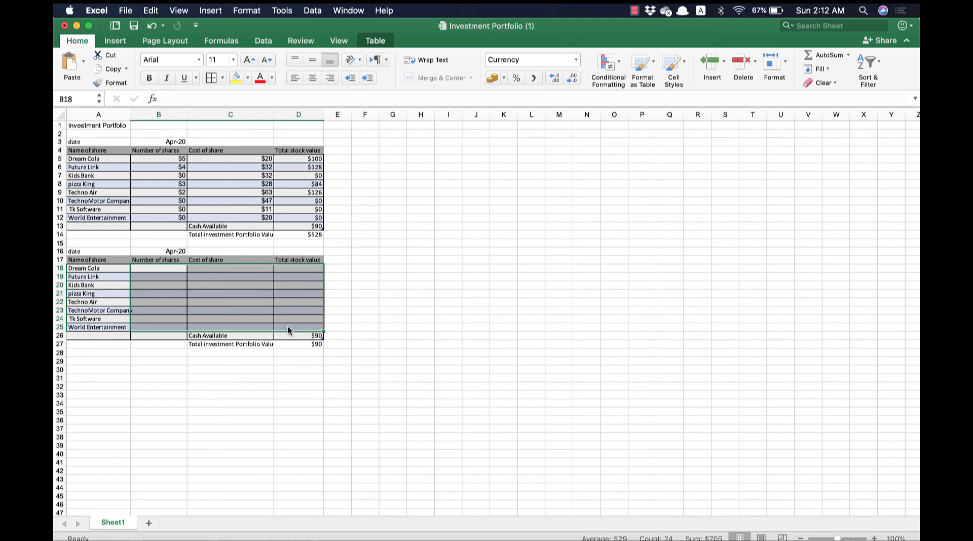
Clear the Cash Available and Total Investment Portfolio Value amounts in D26:D27 of the copied table
{"action": "left_click", "coordinate": [304, 335]}
{"action": "left_click_drag", "start_coordinate": [304, 335], "coordinate": [305, 344]}
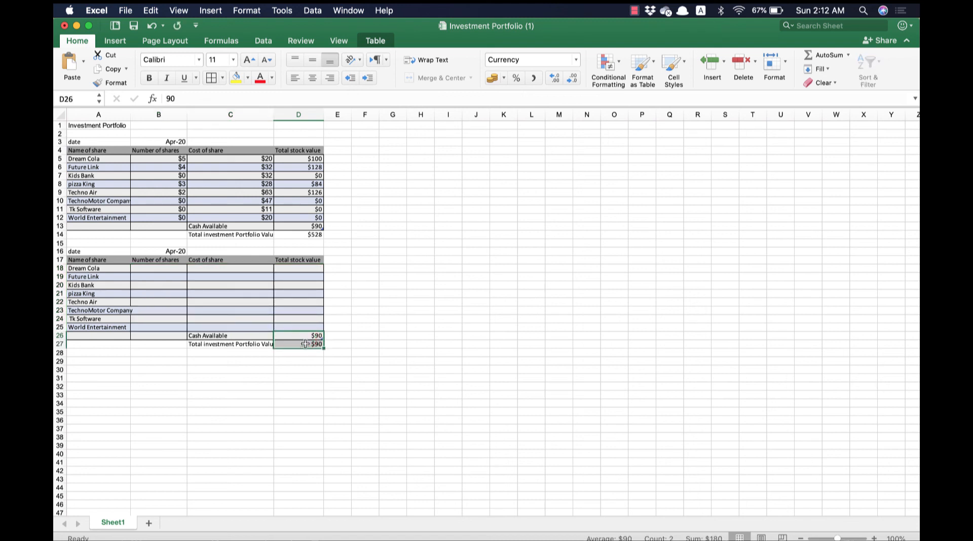
{"action": "key", "text": "Delete"}
{"action": "left_click", "coordinate": [307, 344]}
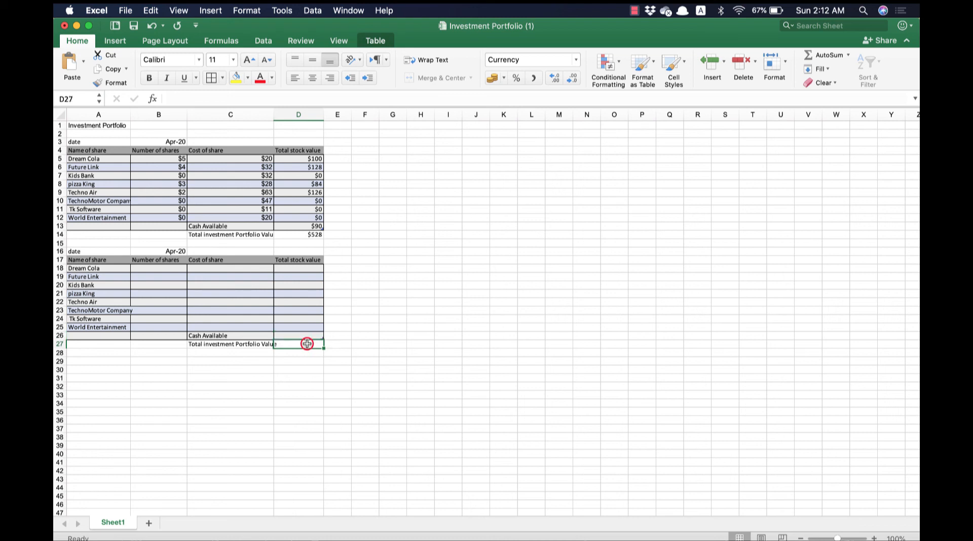
{"action": "left_click", "coordinate": [343, 347]}
{"action": "left_click", "coordinate": [303, 343]}
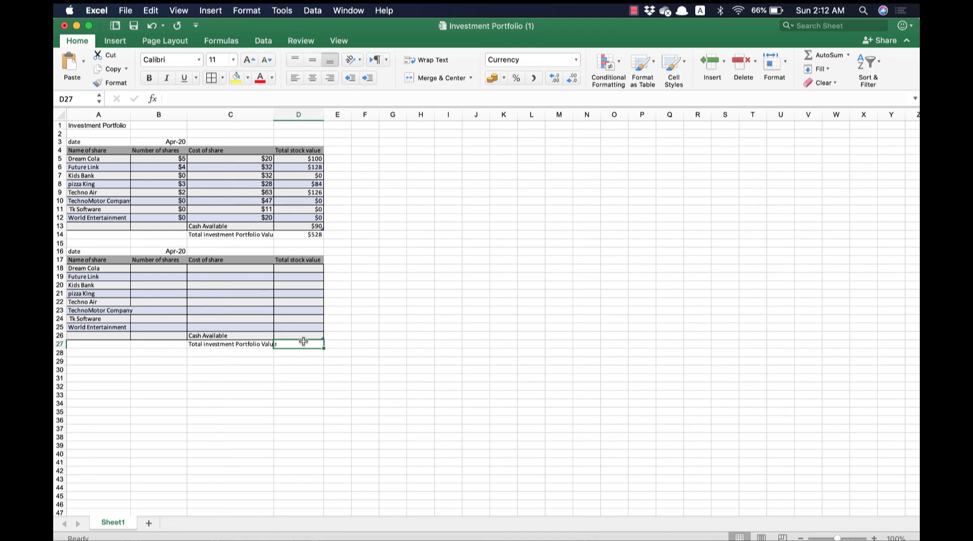
Save a copy of the workbook to the Desktop under the name Investment Portfolio, and switch its window to full screen
{"action": "left_click", "coordinate": [126, 10]}
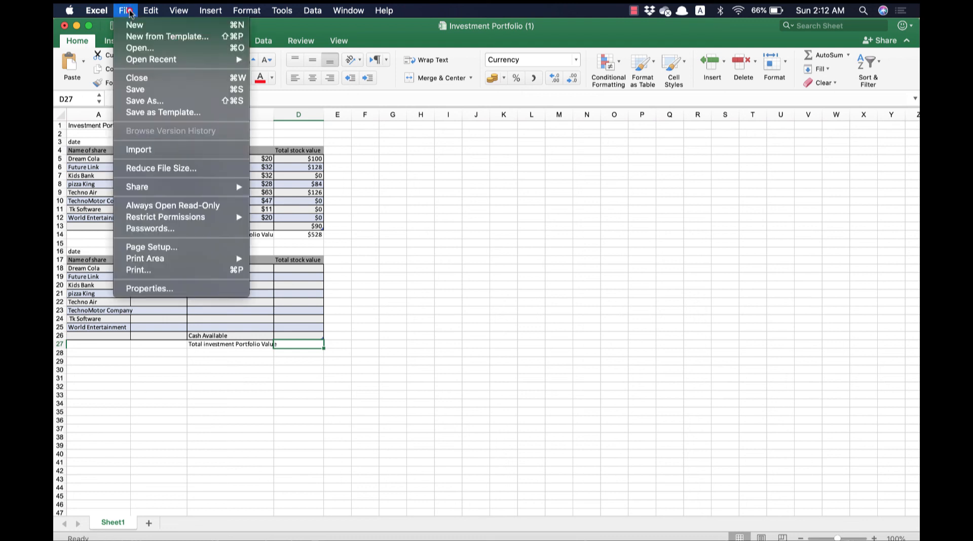
{"action": "left_click", "coordinate": [152, 100]}
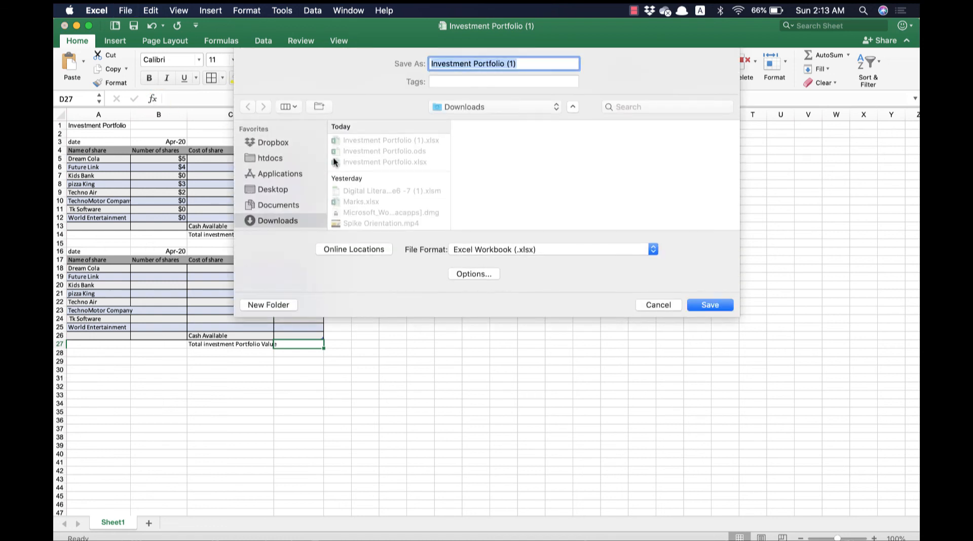
{"action": "left_click", "coordinate": [273, 191]}
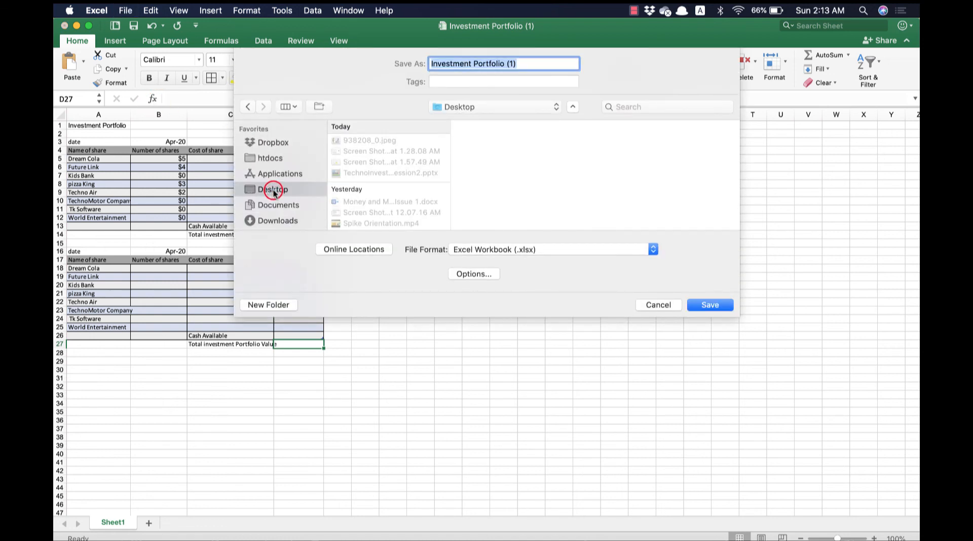
{"action": "key", "text": "Right"}
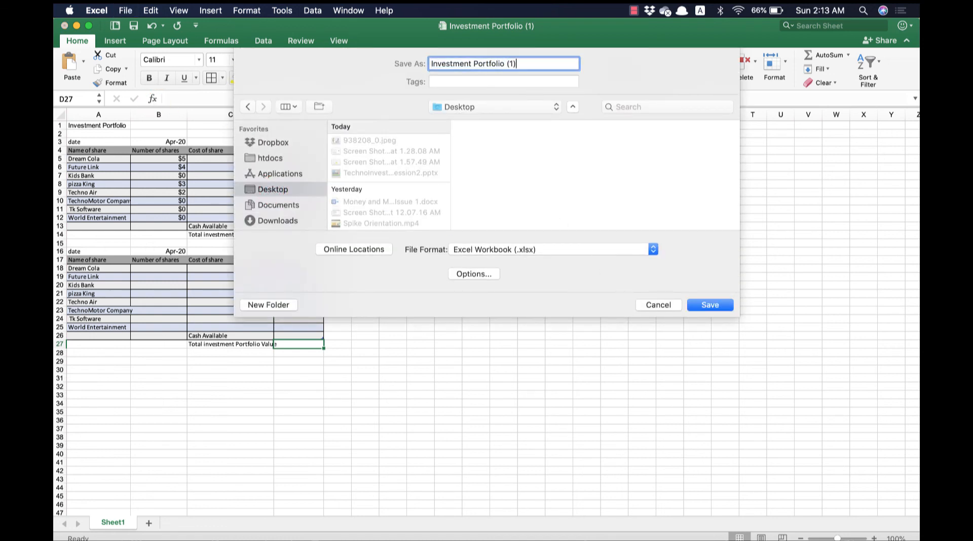
{"action": "key", "text": "BackSpace"}
{"action": "key", "text": "BackSpace"}
{"action": "key", "text": "BackSpace"}
{"action": "key", "text": "BackSpace"}
{"action": "left_click", "coordinate": [699, 307]}
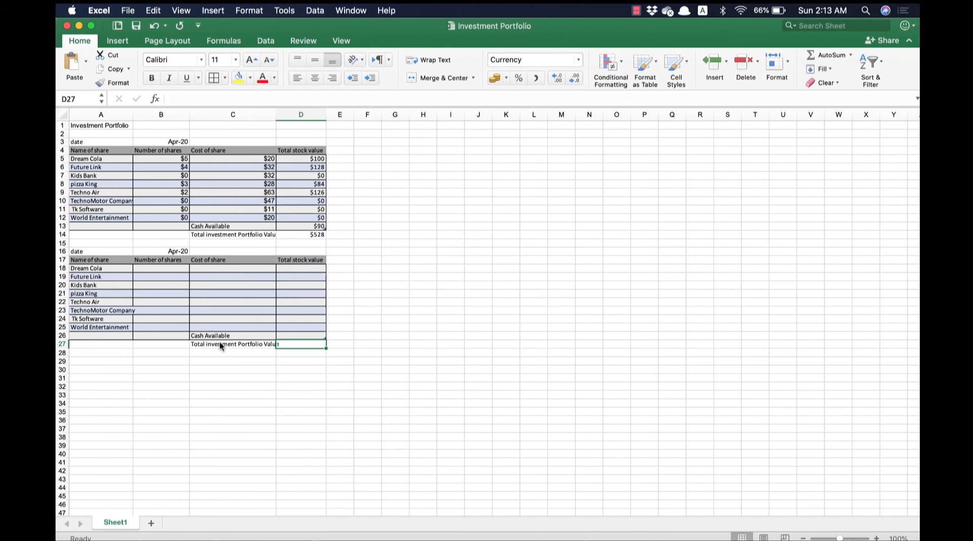
{"action": "left_click", "coordinate": [89, 26]}
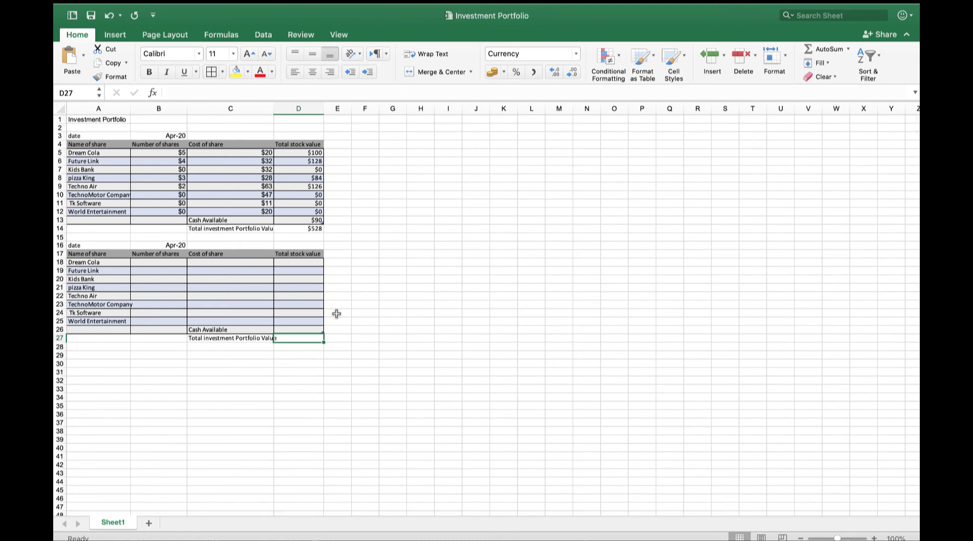
{"action": "mouse_move", "coordinate": [64, 30]}
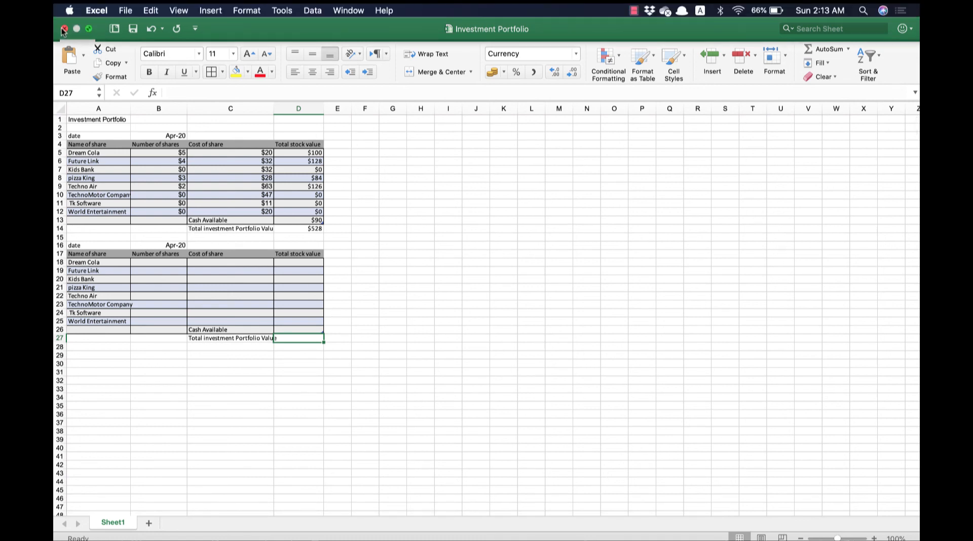